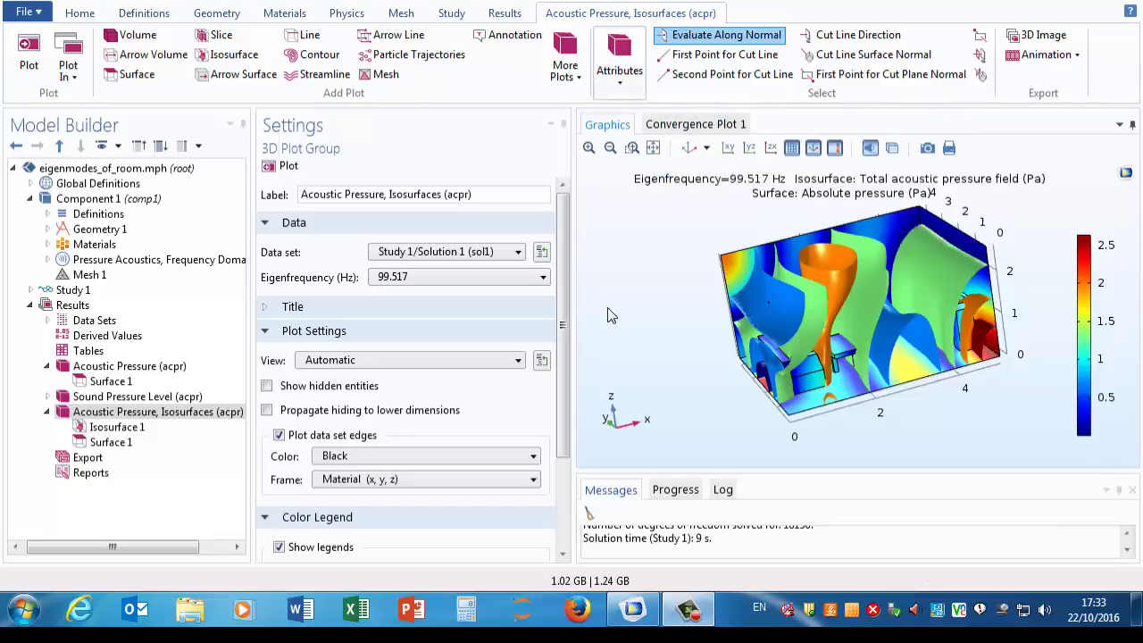
# Examine the acoustic pressure isosurface plot from several angles, and collapse the expanded plot groups under Results
pyautogui.moveTo(732, 344); pyautogui.dragTo(842, 348)
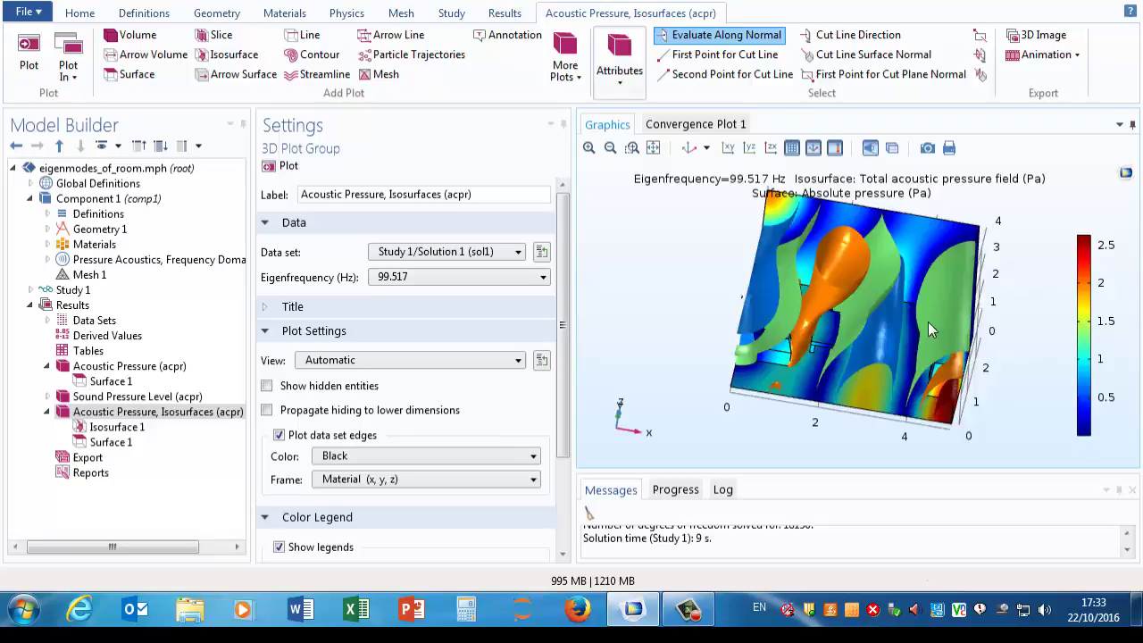
pyautogui.moveTo(928, 322); pyautogui.dragTo(957, 278)
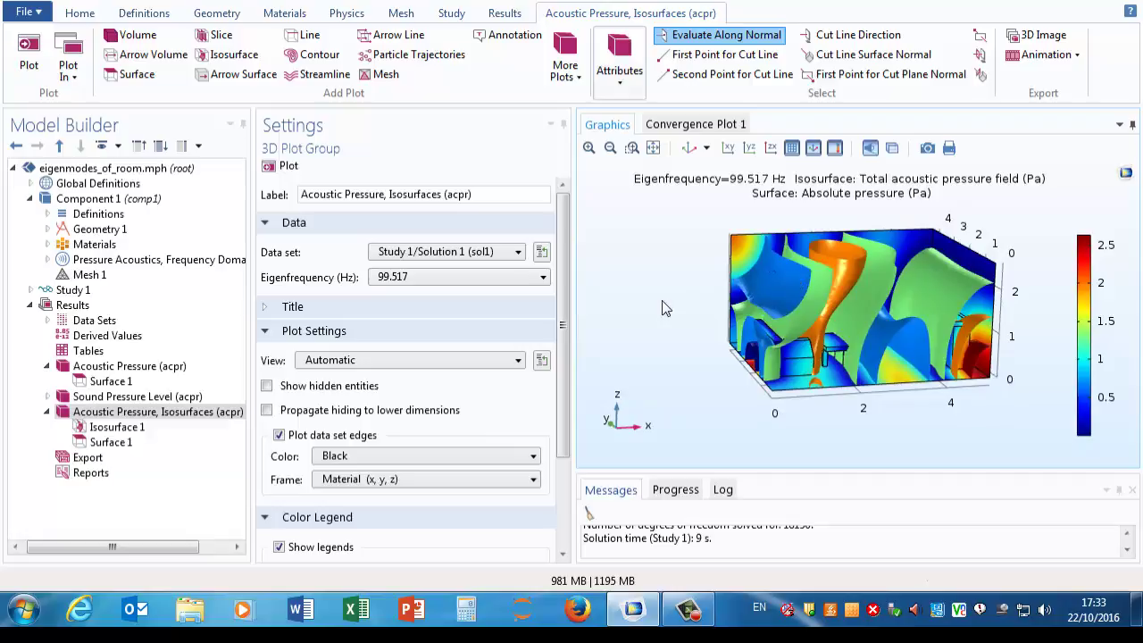
pyautogui.click(46, 412)
pyautogui.click(46, 366)
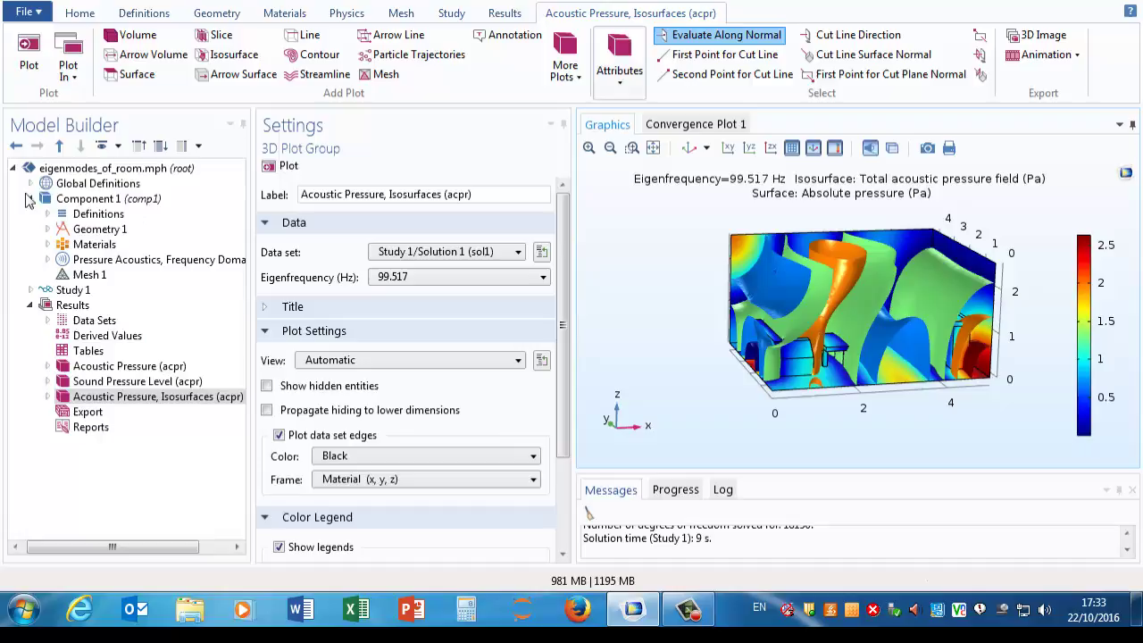
# Open Component 1 and view the Import 1 settings under Geometry 1
pyautogui.click(97, 201)
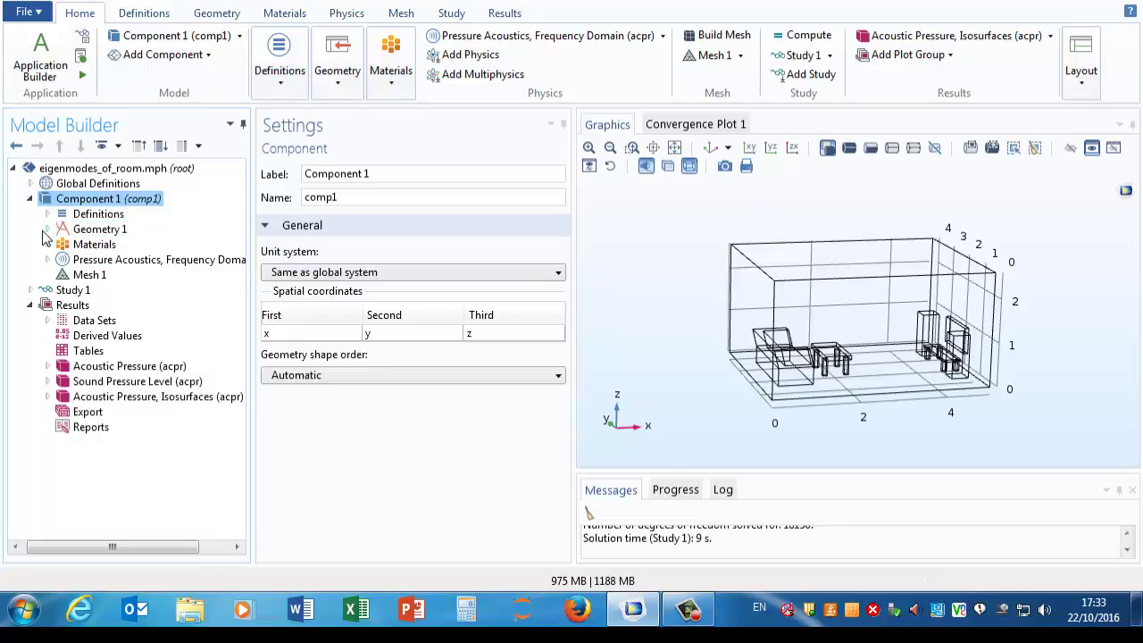
pyautogui.click(47, 229)
pyautogui.click(103, 230)
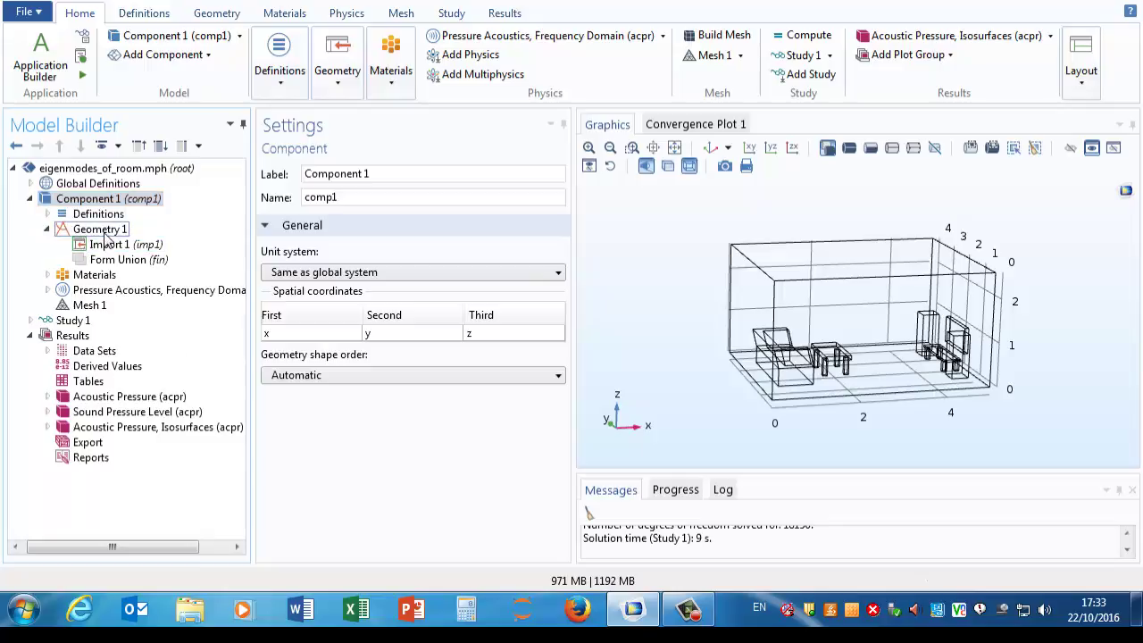
pyautogui.click(118, 245)
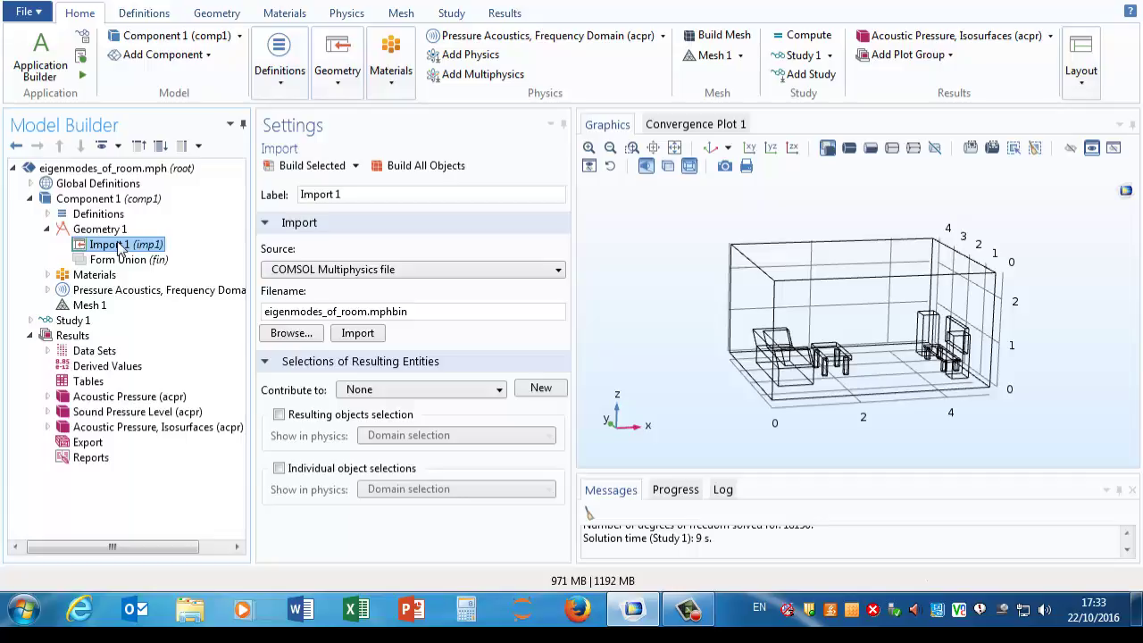
pyautogui.click(119, 245)
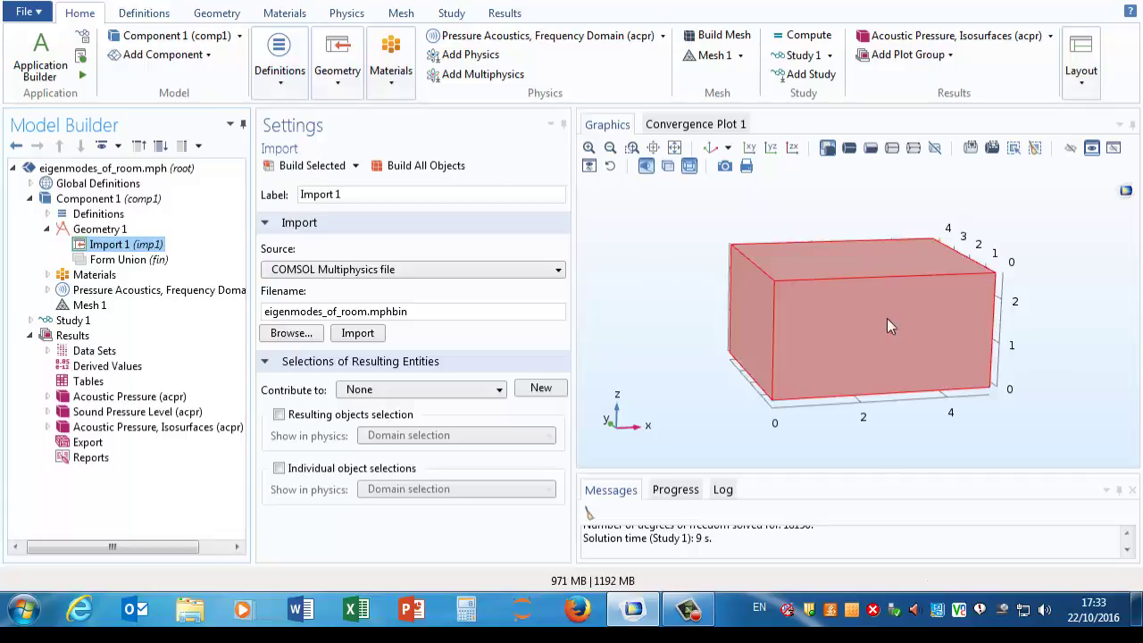
# Inspect the imported room geometry and its furniture from several angles, including from above
pyautogui.moveTo(870, 329)
pyautogui.mouseDown()
pyautogui.moveTo(972, 274)
pyautogui.moveTo(902, 214)
pyautogui.moveTo(893, 188)
pyautogui.moveTo(928, 206)
pyautogui.moveTo(945, 274)
pyautogui.moveTo(895, 292)
pyautogui.mouseUp()
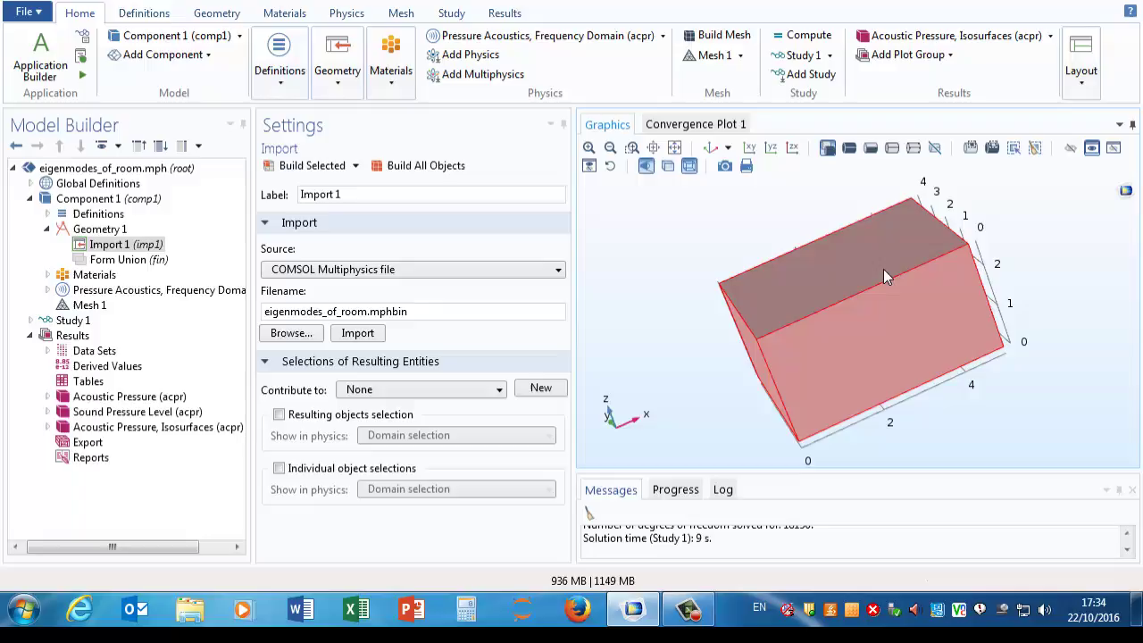
pyautogui.moveTo(637, 319)
pyautogui.mouseDown()
pyautogui.moveTo(646, 375)
pyautogui.moveTo(717, 306)
pyautogui.moveTo(715, 242)
pyautogui.moveTo(669, 276)
pyautogui.moveTo(658, 314)
pyautogui.moveTo(676, 348)
pyautogui.mouseUp()
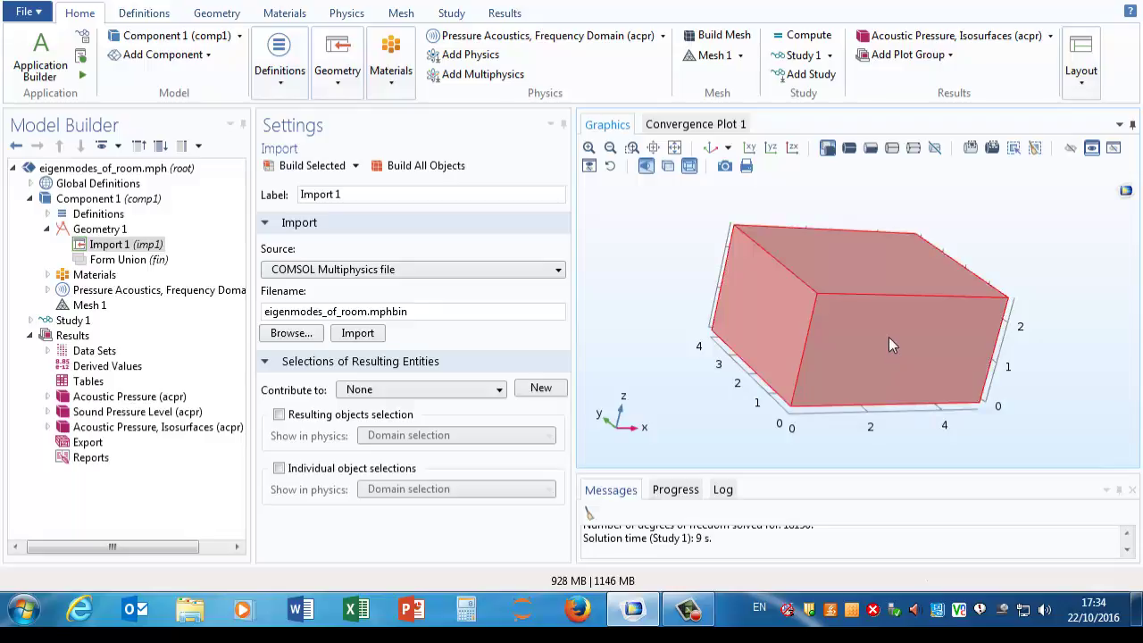
pyautogui.moveTo(888, 336)
pyautogui.mouseDown()
pyautogui.moveTo(884, 304)
pyautogui.moveTo(884, 348)
pyautogui.moveTo(883, 331)
pyautogui.moveTo(899, 326)
pyautogui.mouseUp()
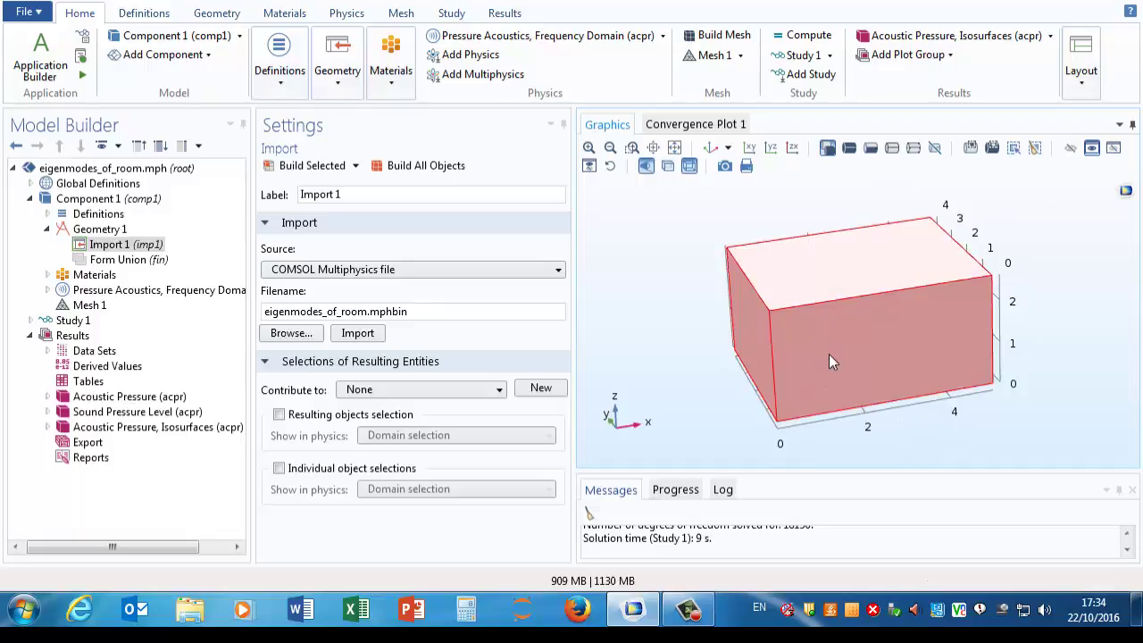
pyautogui.moveTo(829, 354); pyautogui.dragTo(816, 191)
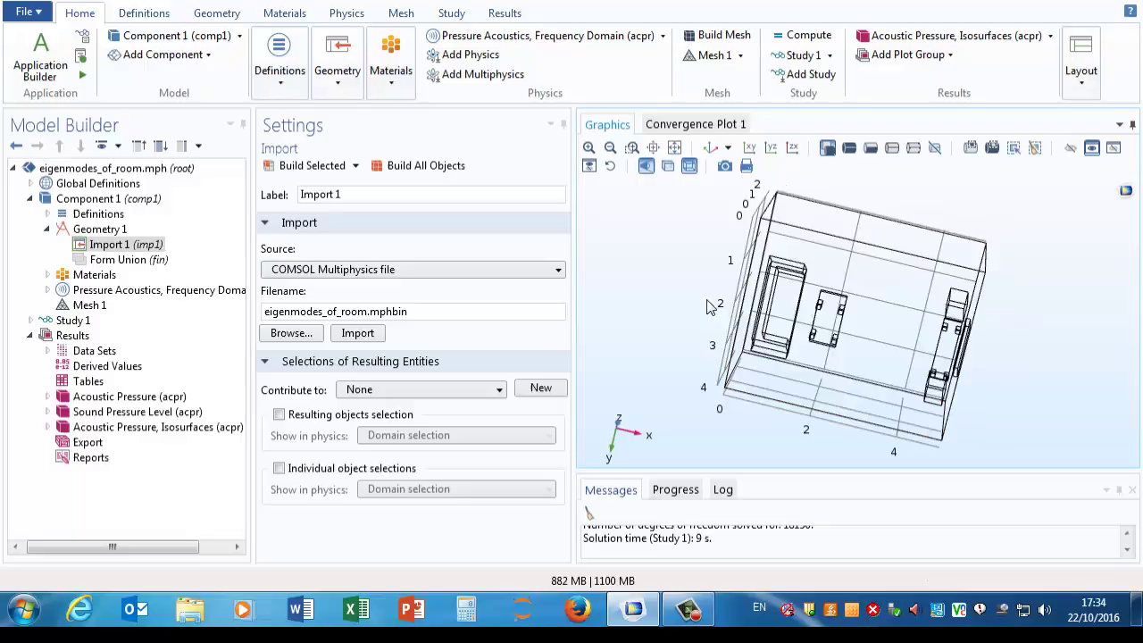
pyautogui.moveTo(781, 348); pyautogui.dragTo(865, 395)
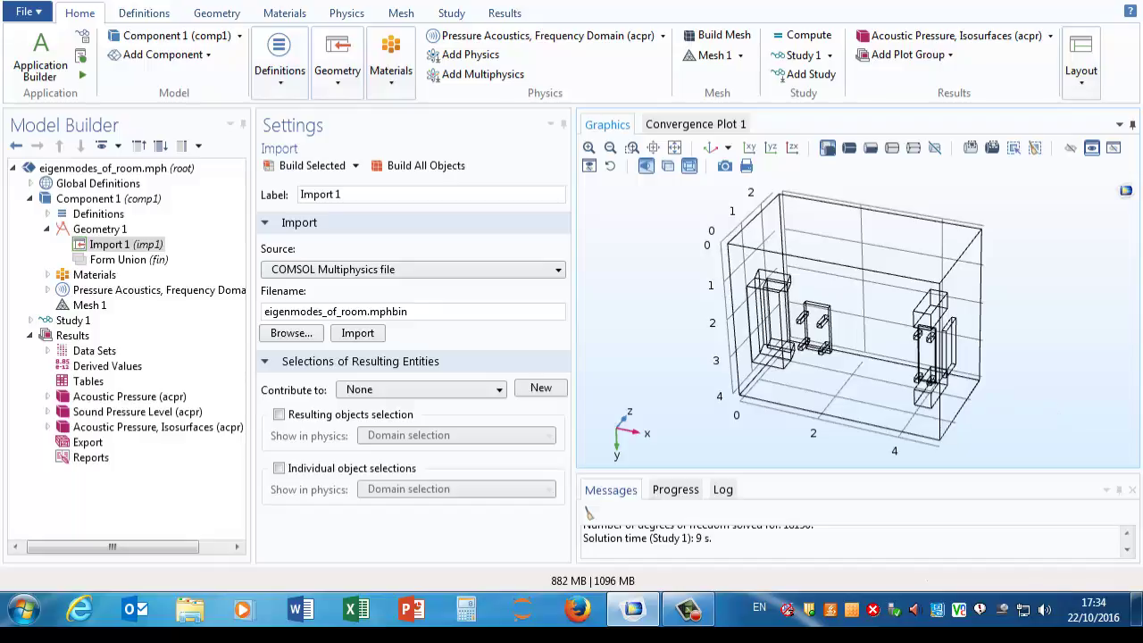
# Review the Air material's domain assignment and properties, and examine the room interior it is assigned to
pyautogui.click(48, 275)
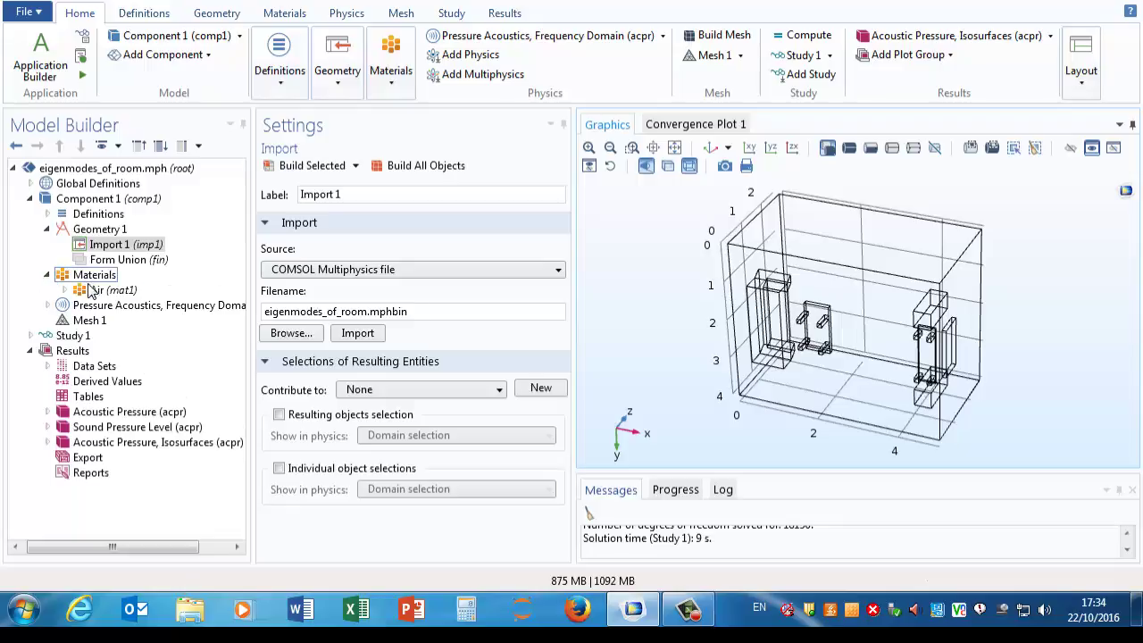
pyautogui.click(91, 293)
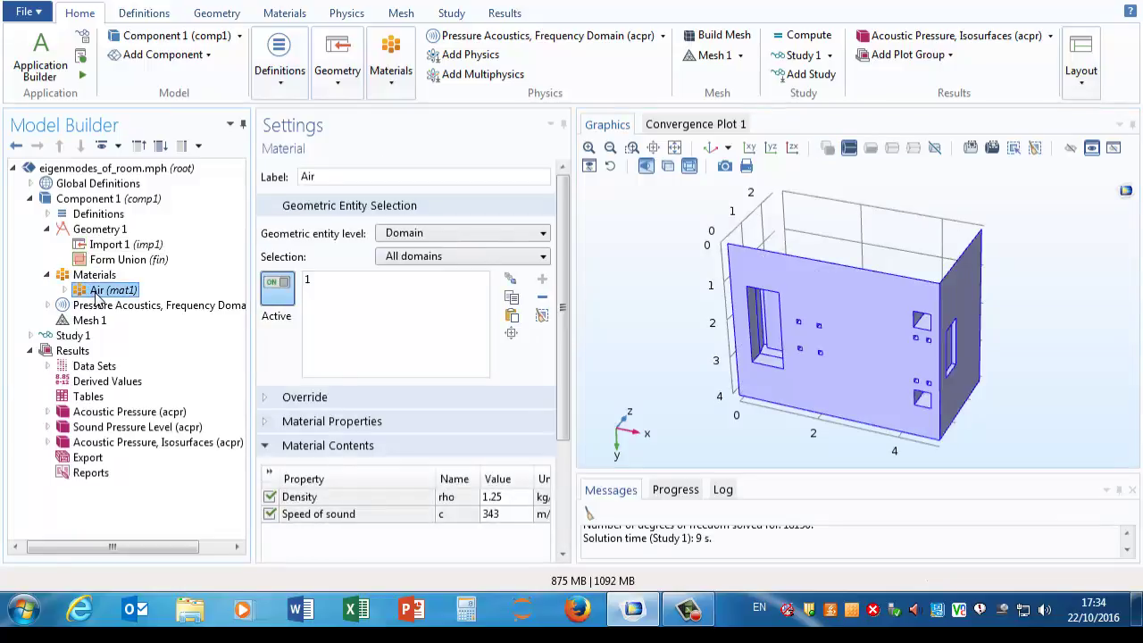
pyautogui.moveTo(671, 265); pyautogui.dragTo(722, 416)
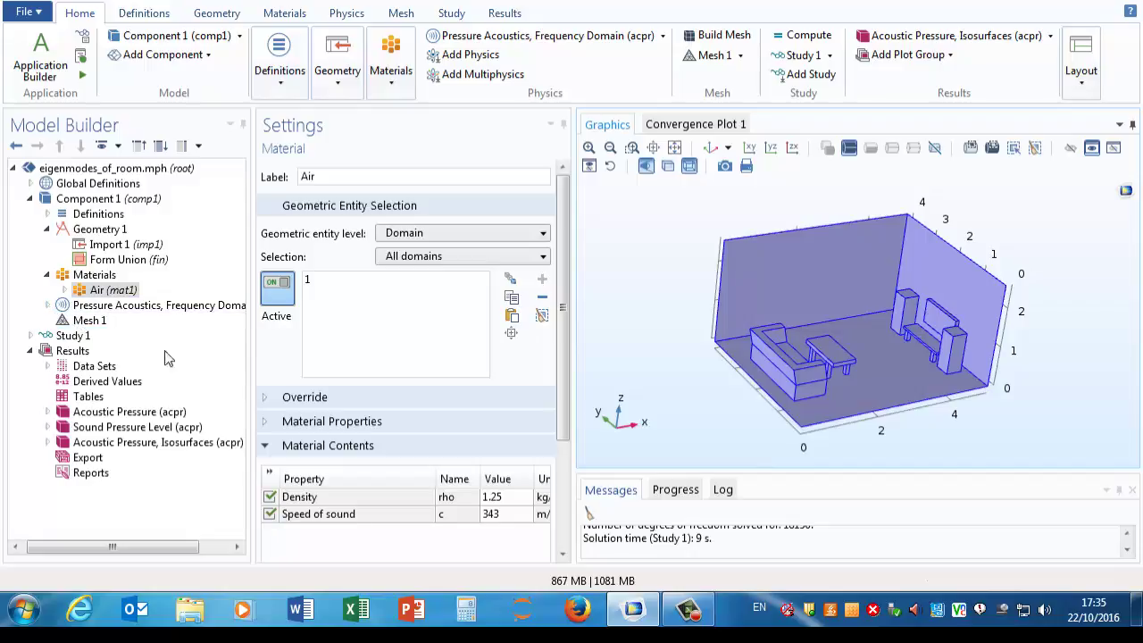
# Widen the model tree, expand Pressure Acoustics, Frequency Domain, and highlight domain 1 of its selection in the room geometry
pyautogui.moveTo(251, 371); pyautogui.dragTo(288, 386)
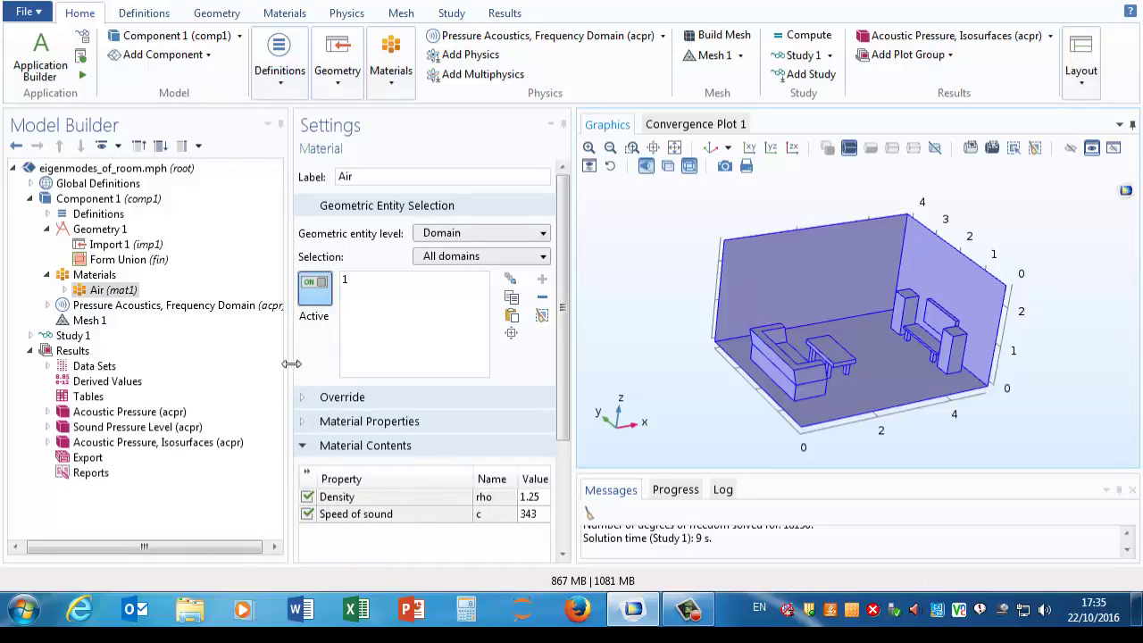
pyautogui.moveTo(288, 364); pyautogui.dragTo(329, 365)
pyautogui.click(51, 305)
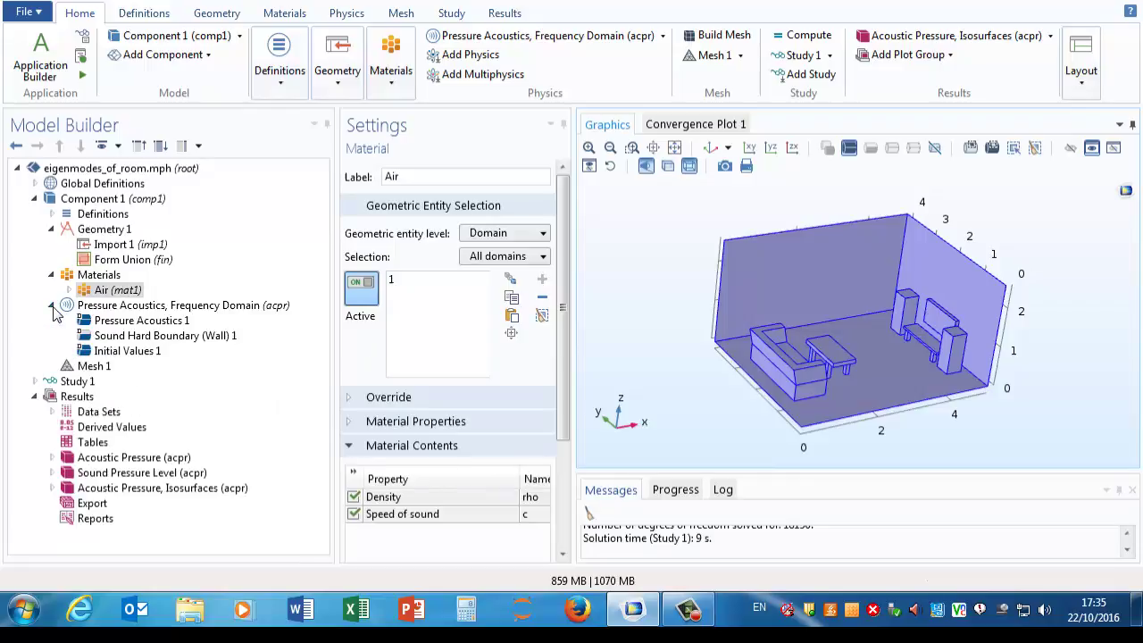
pyautogui.click(141, 321)
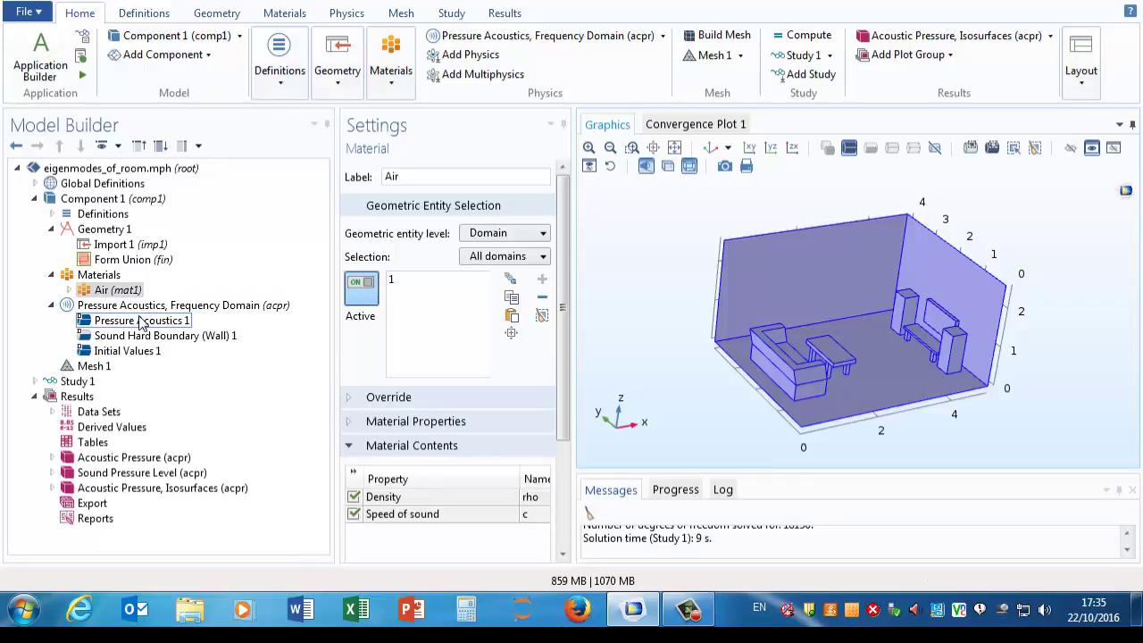
pyautogui.click(143, 305)
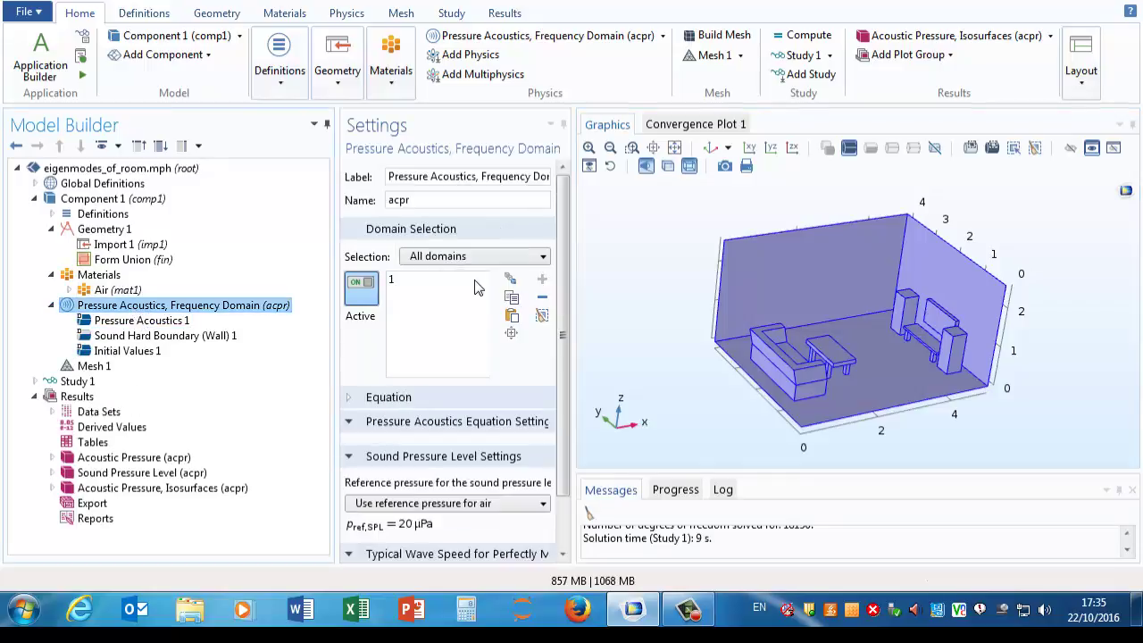
pyautogui.click(429, 282)
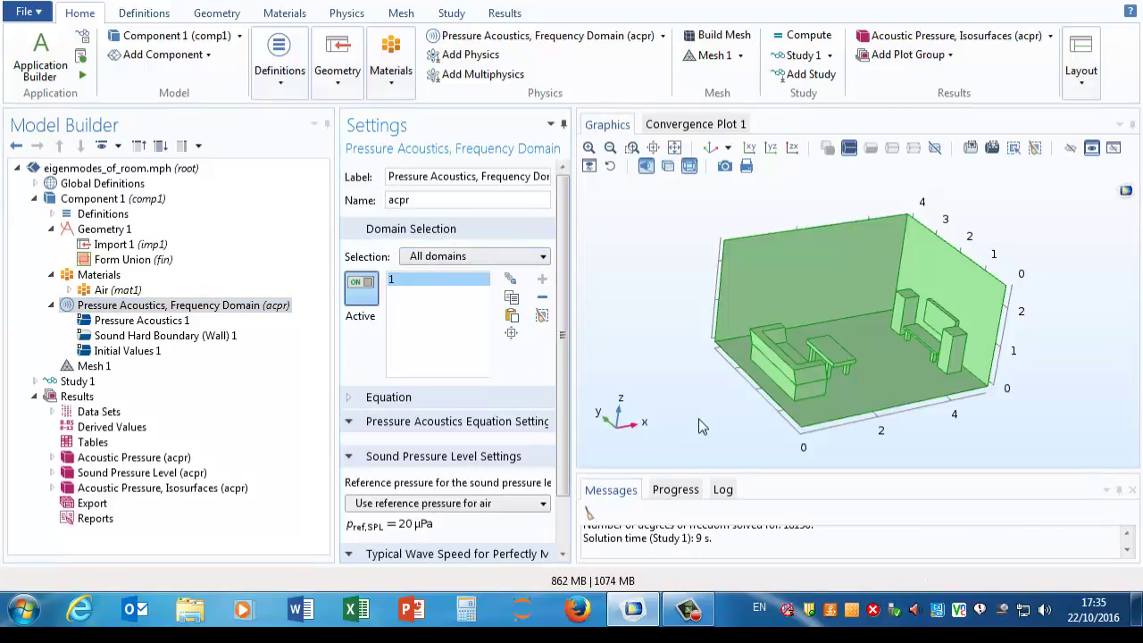
pyautogui.moveTo(702, 426); pyautogui.dragTo(695, 393)
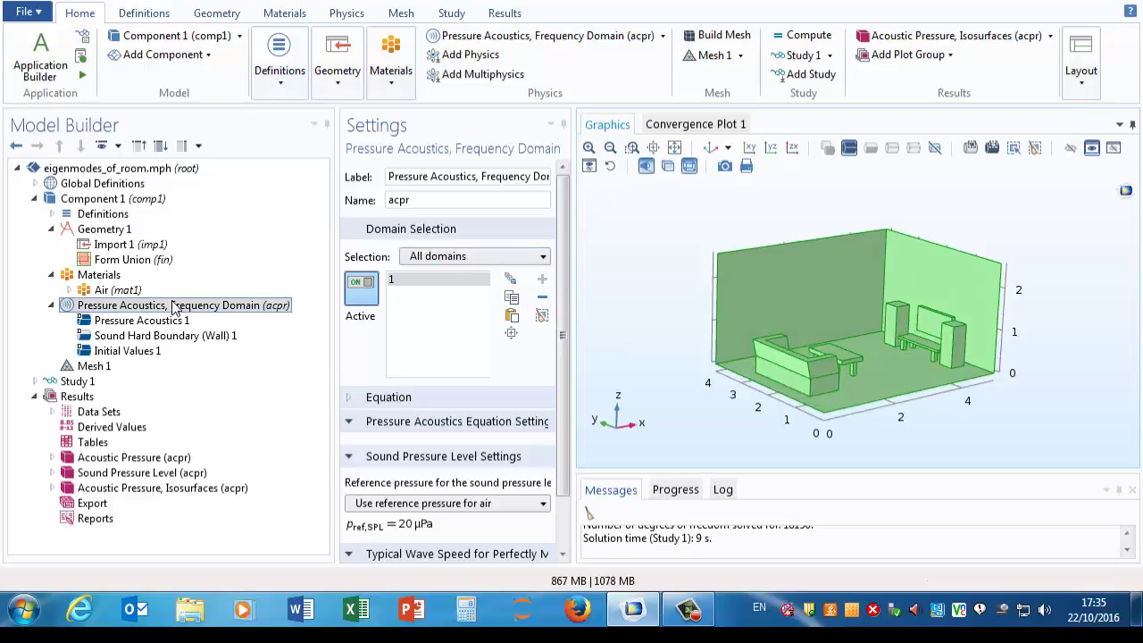
# Expand the Equation section of Pressure Acoustics, Frequency Domain, and examine the governing equations in a widened settings area
pyautogui.click(353, 399)
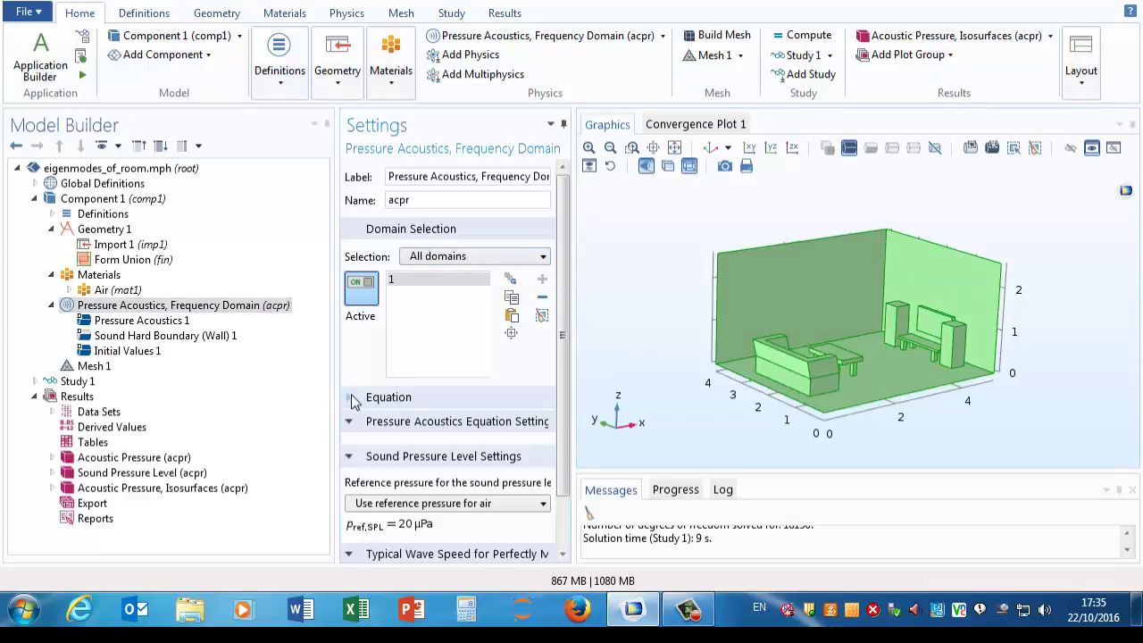
pyautogui.click(352, 399)
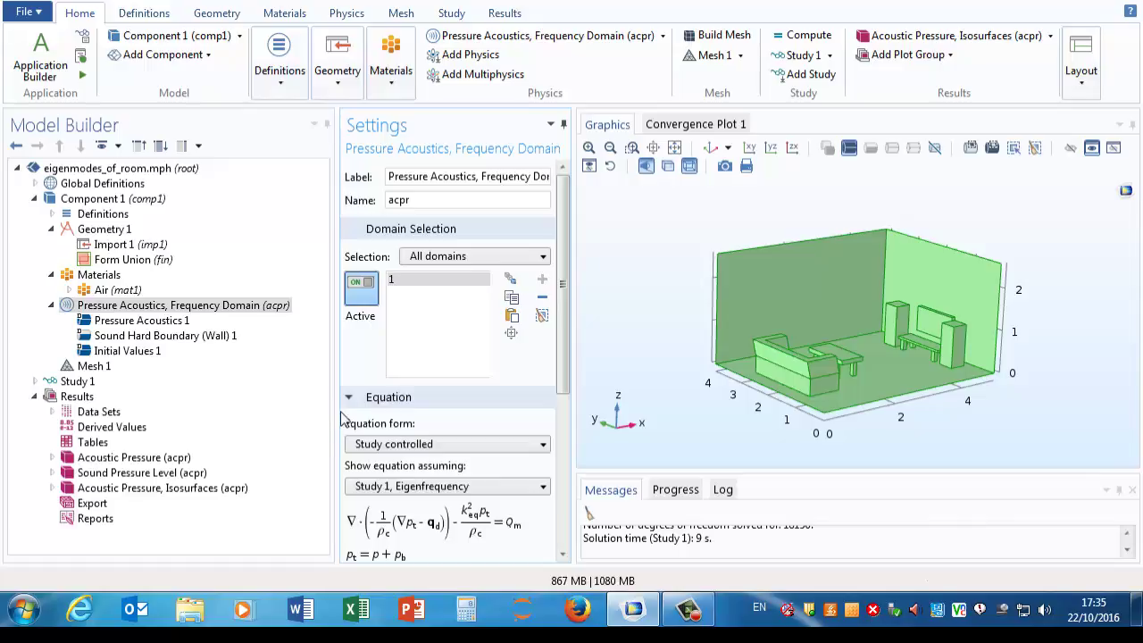
pyautogui.moveTo(336, 409); pyautogui.dragTo(298, 410)
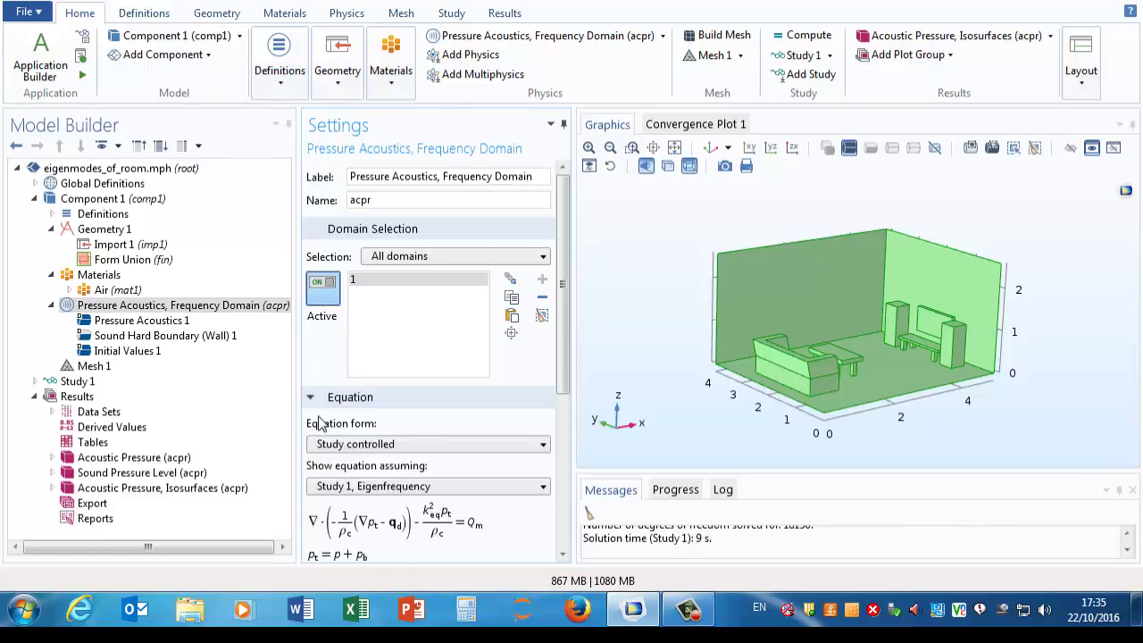
pyautogui.click(563, 556)
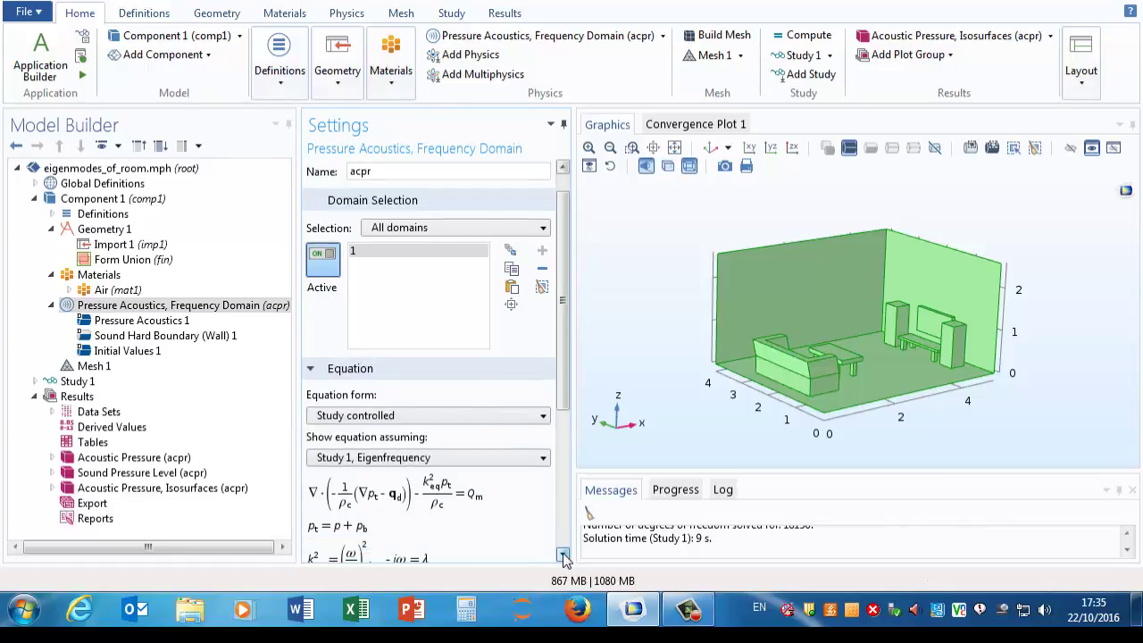
pyautogui.click(564, 556)
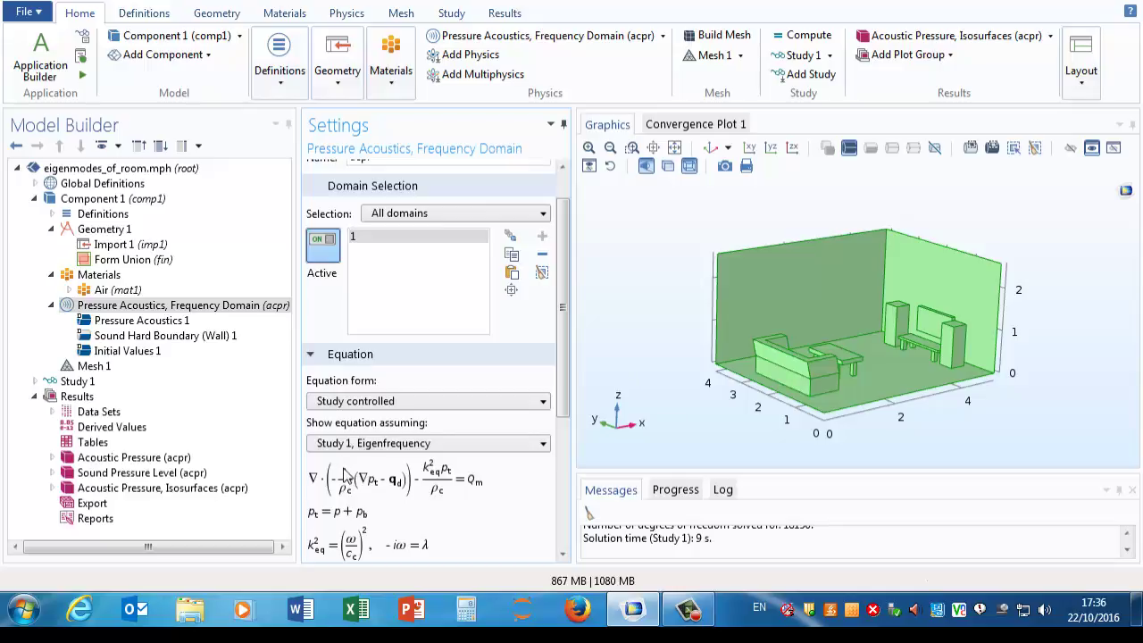
pyautogui.click(89, 321)
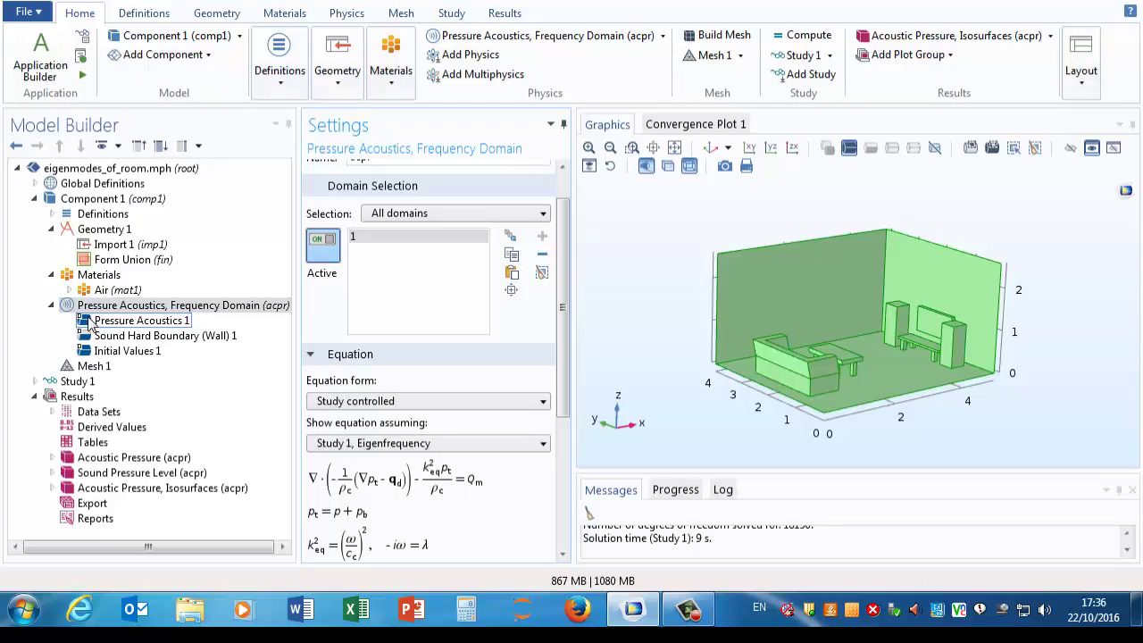
pyautogui.click(69, 306)
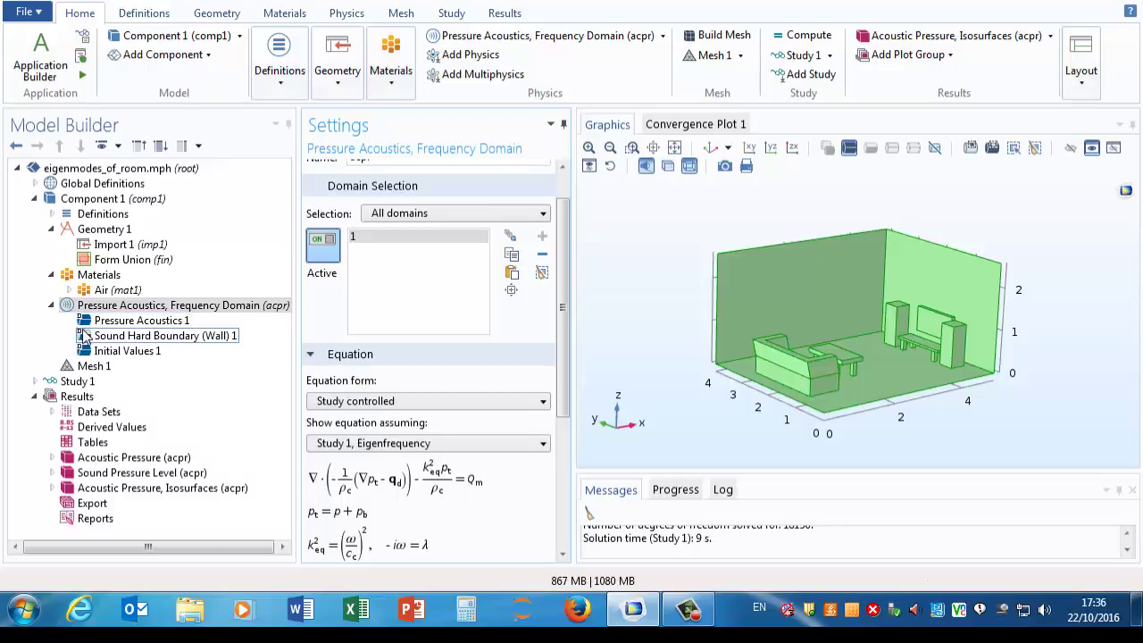
# Review the fluid model, speed of sound and density settings of Pressure Acoustics 1
pyautogui.click(136, 320)
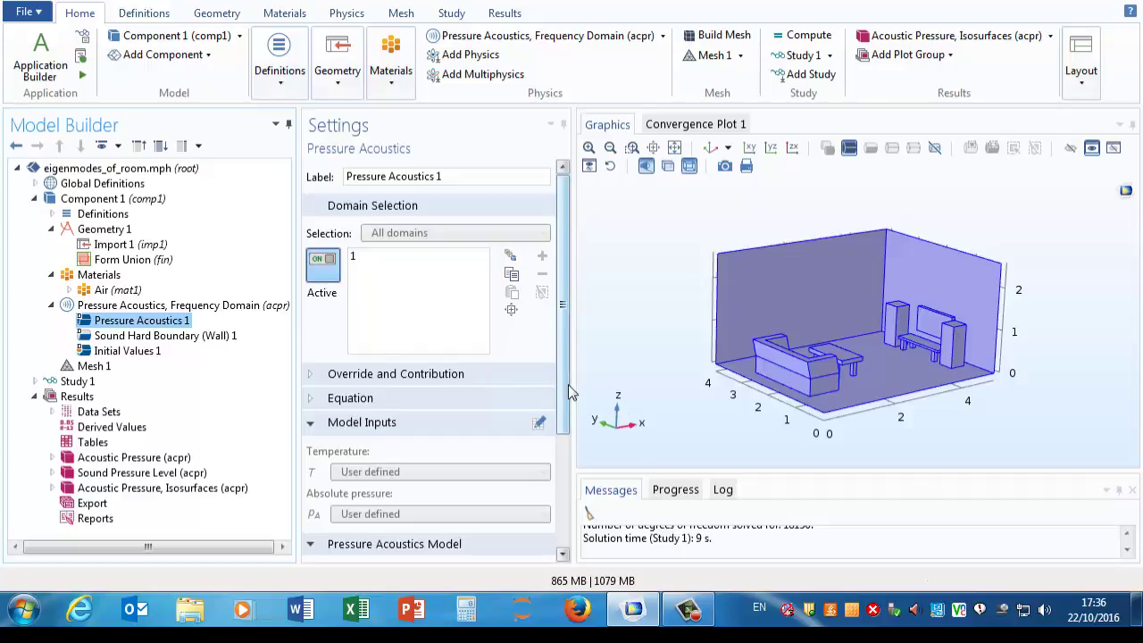
pyautogui.moveTo(565, 387); pyautogui.dragTo(587, 527)
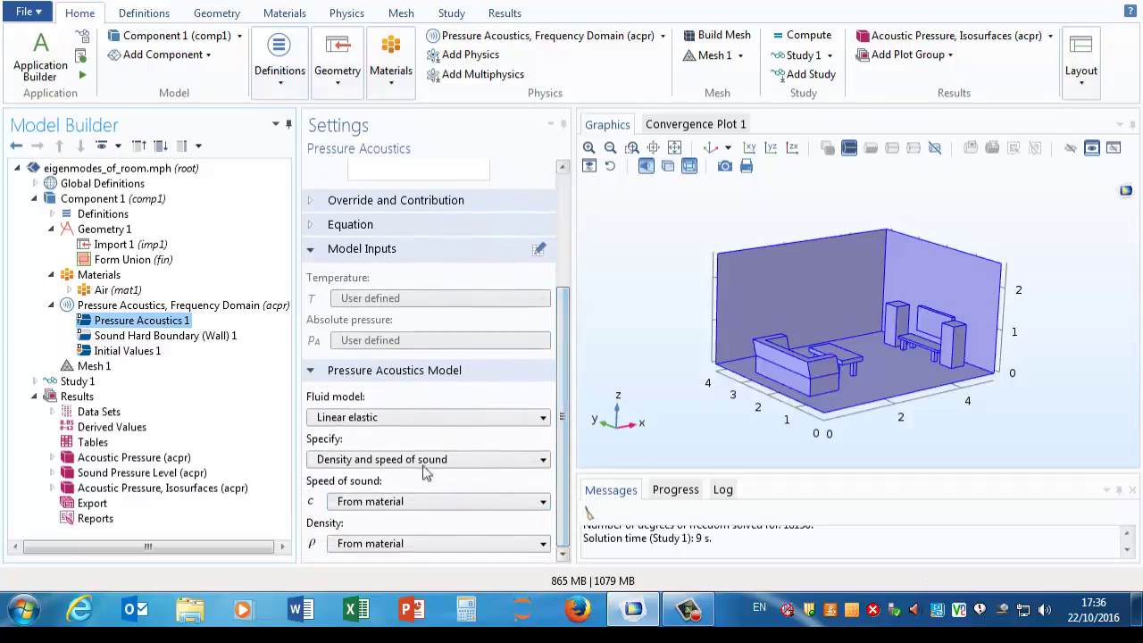
# Open Sound Hard Boundary (Wall) 1 and highlight individual boundaries, including 3, 6, 8 and 14, to locate them in the room
pyautogui.click(200, 338)
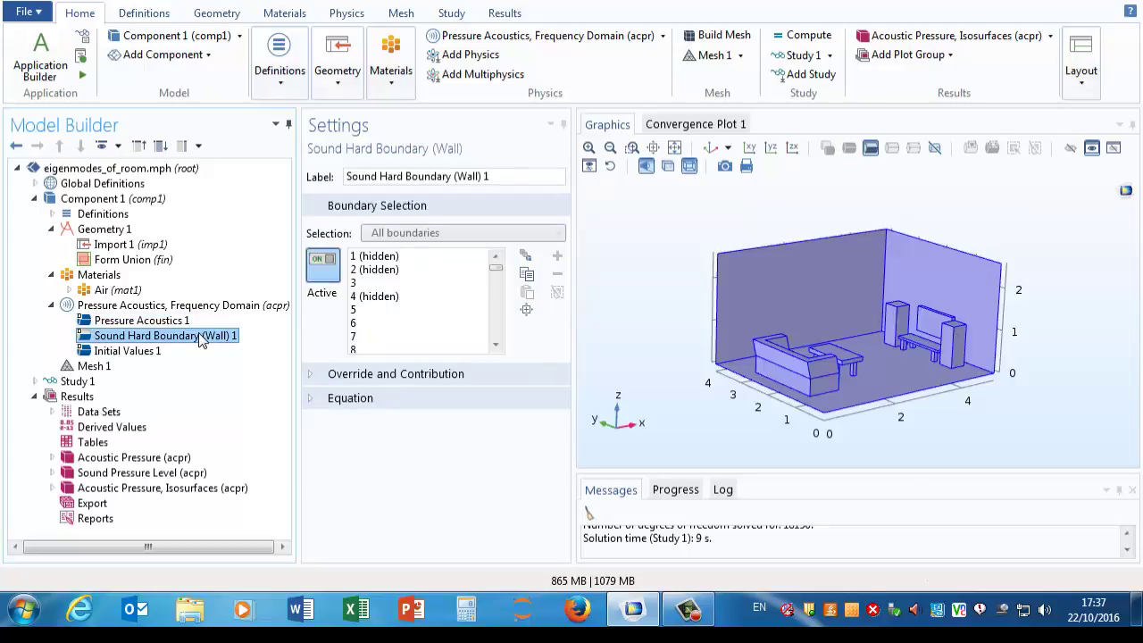
pyautogui.click(390, 270)
pyautogui.click(381, 283)
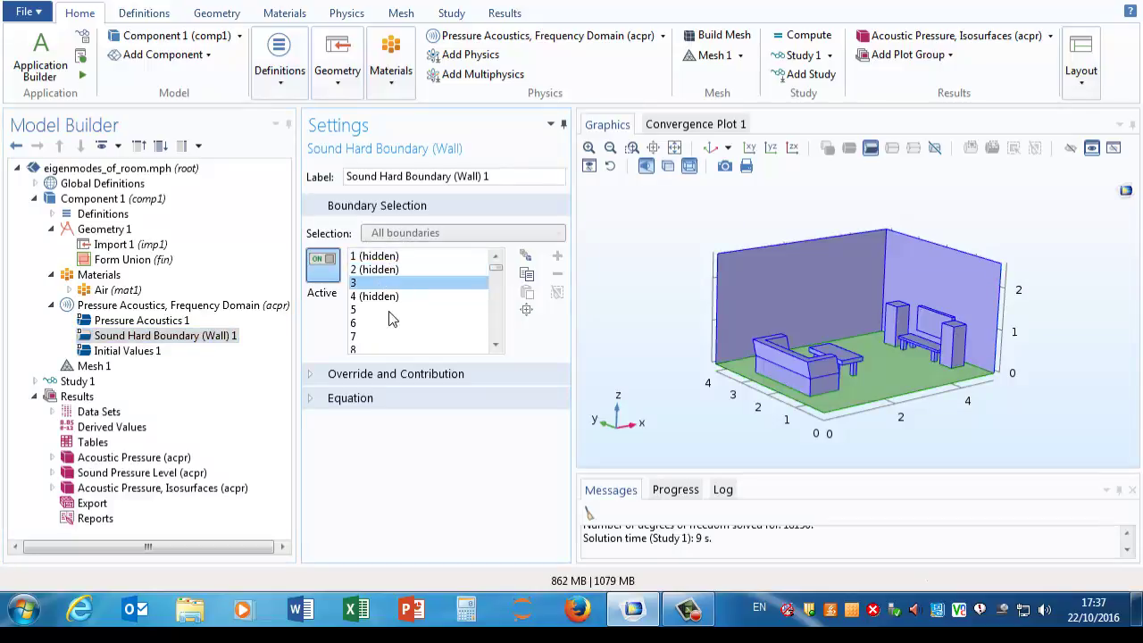
pyautogui.click(390, 312)
pyautogui.click(382, 324)
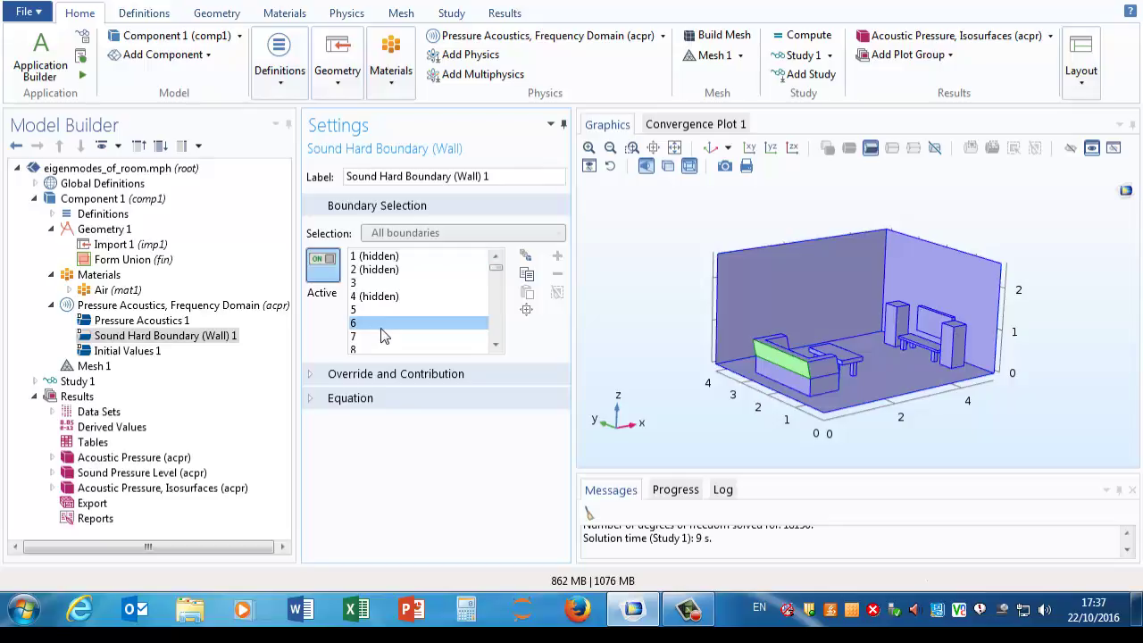
pyautogui.click(375, 348)
pyautogui.scroll(-2, 406, 316)
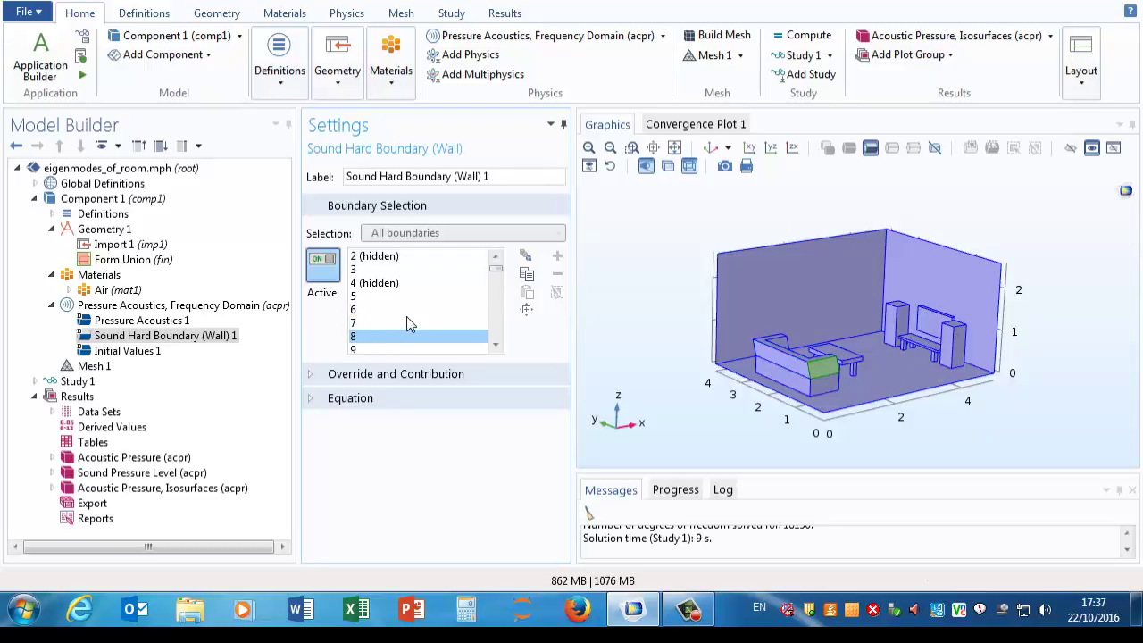
pyautogui.click(409, 324)
pyautogui.click(400, 337)
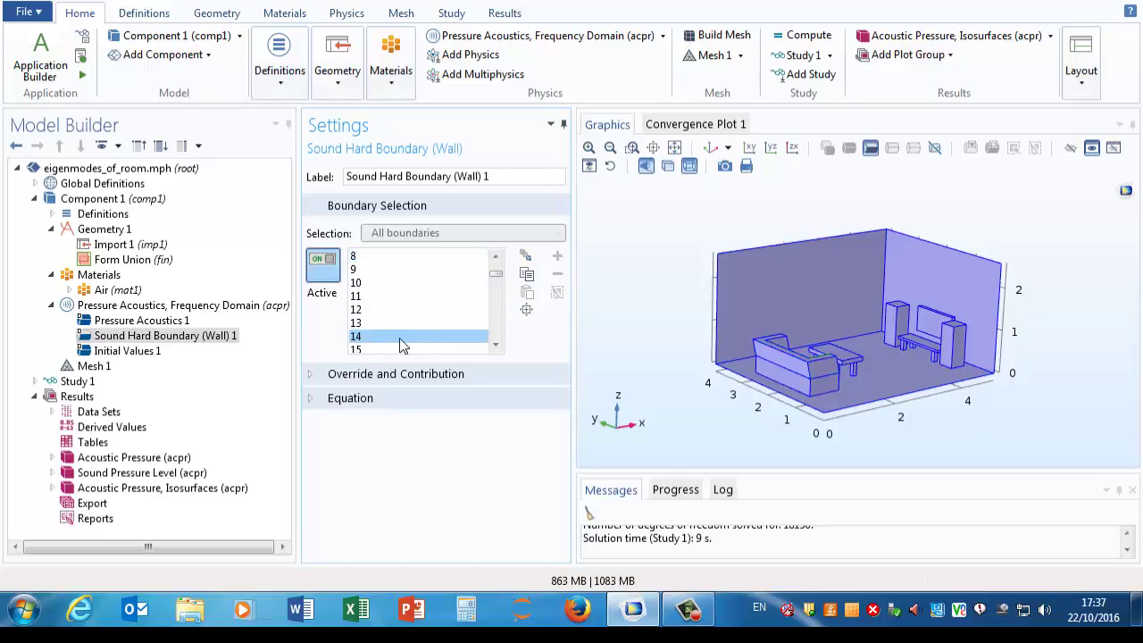
# Highlight further boundaries of Sound Hard Boundary (Wall) 1, including 15, 17 and 25, to locate them in the room
pyautogui.scroll(-1, 426, 316)
pyautogui.click(421, 311)
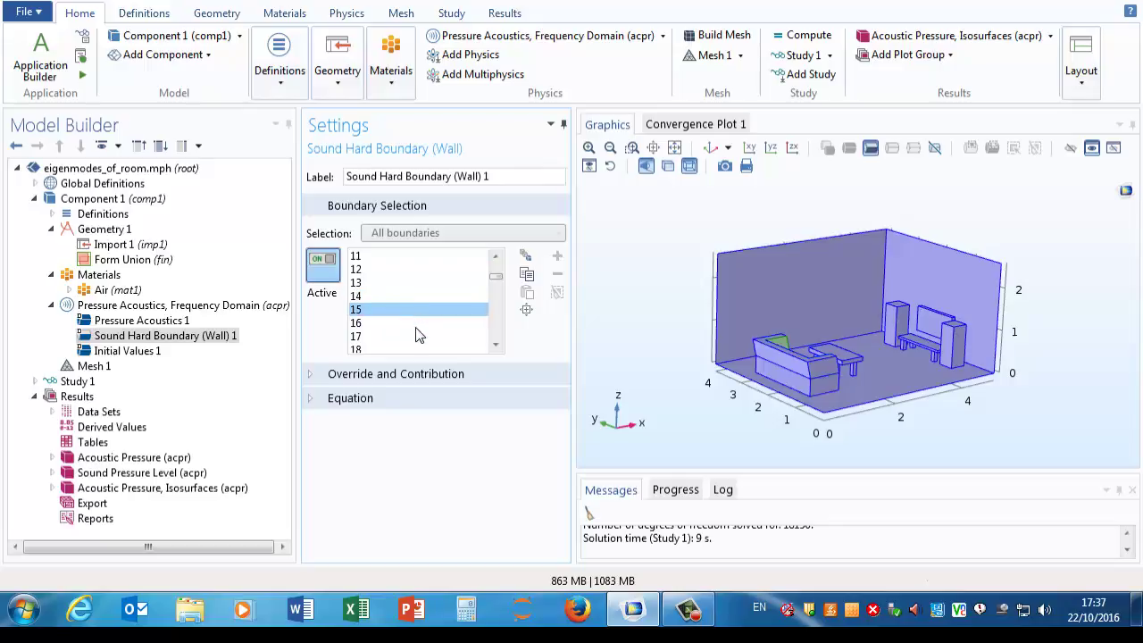
pyautogui.click(416, 325)
pyautogui.click(408, 337)
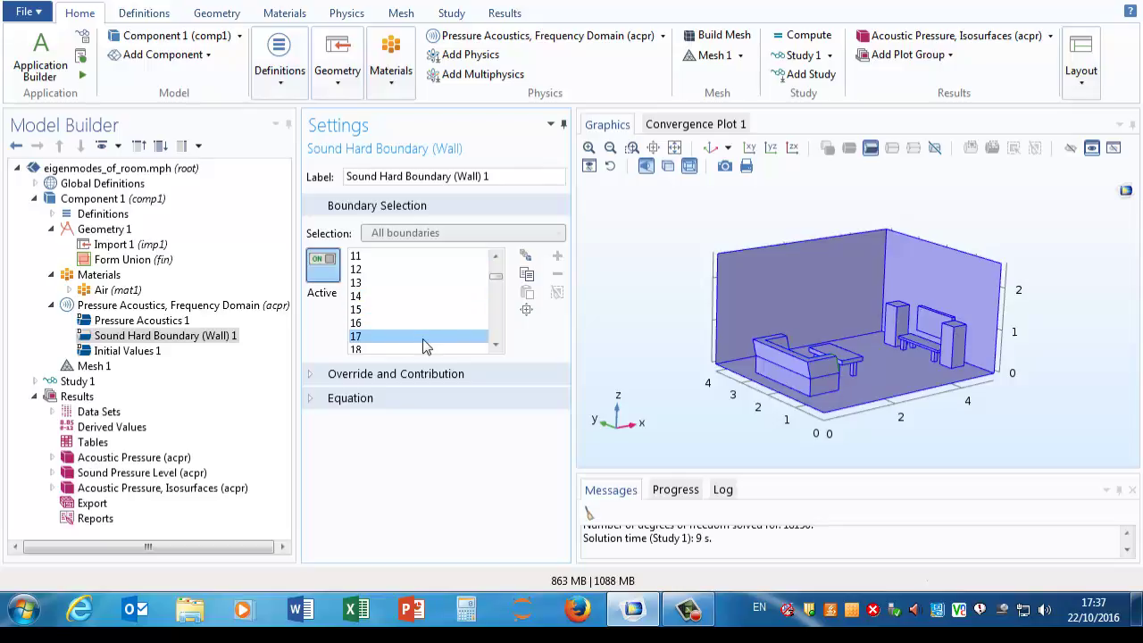
pyautogui.scroll(-3, 438, 321)
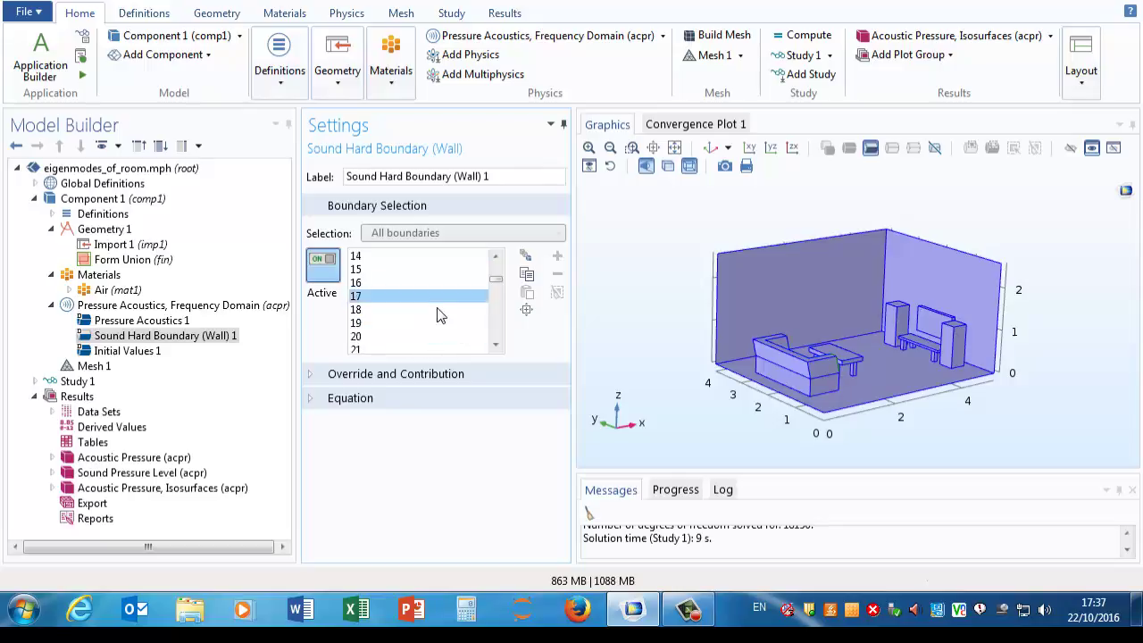
pyautogui.click(438, 313)
pyautogui.click(422, 323)
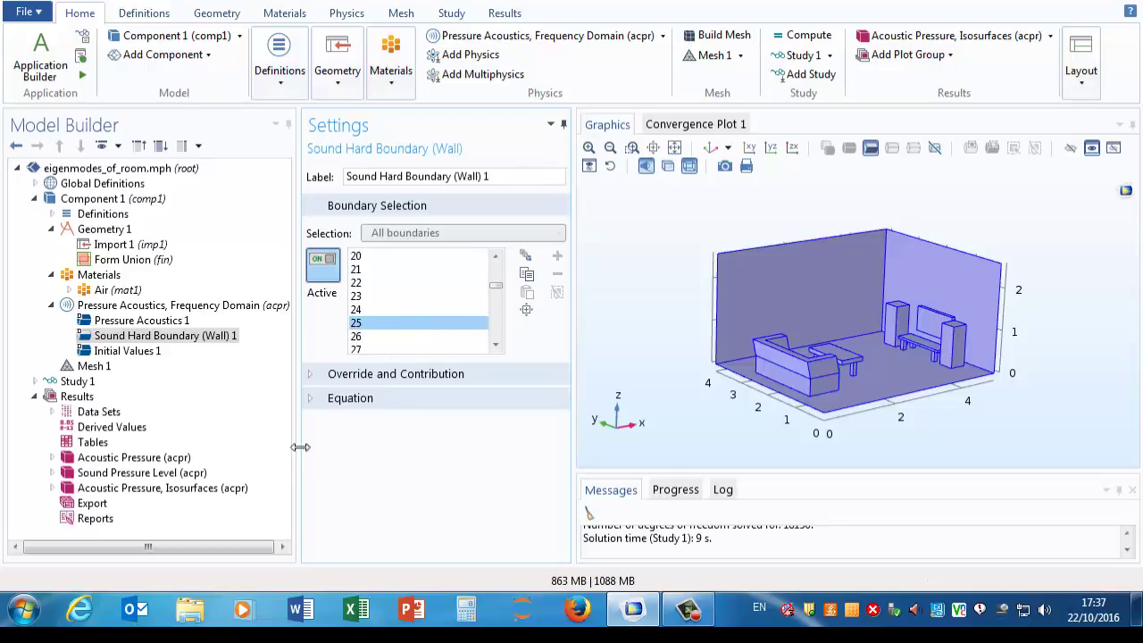
# Examine the equation of Sound Hard Boundary (Wall) 1 and the room's walls, and collapse the Pressure Acoustics, Frequency Domain branch
pyautogui.click(313, 397)
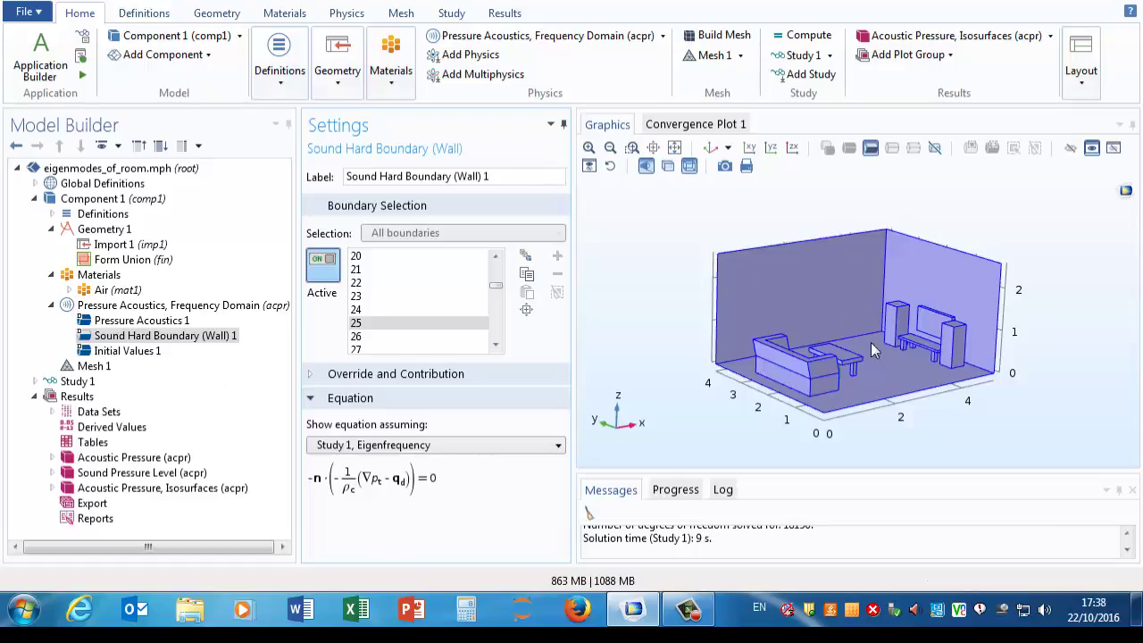
pyautogui.moveTo(889, 382); pyautogui.dragTo(863, 381)
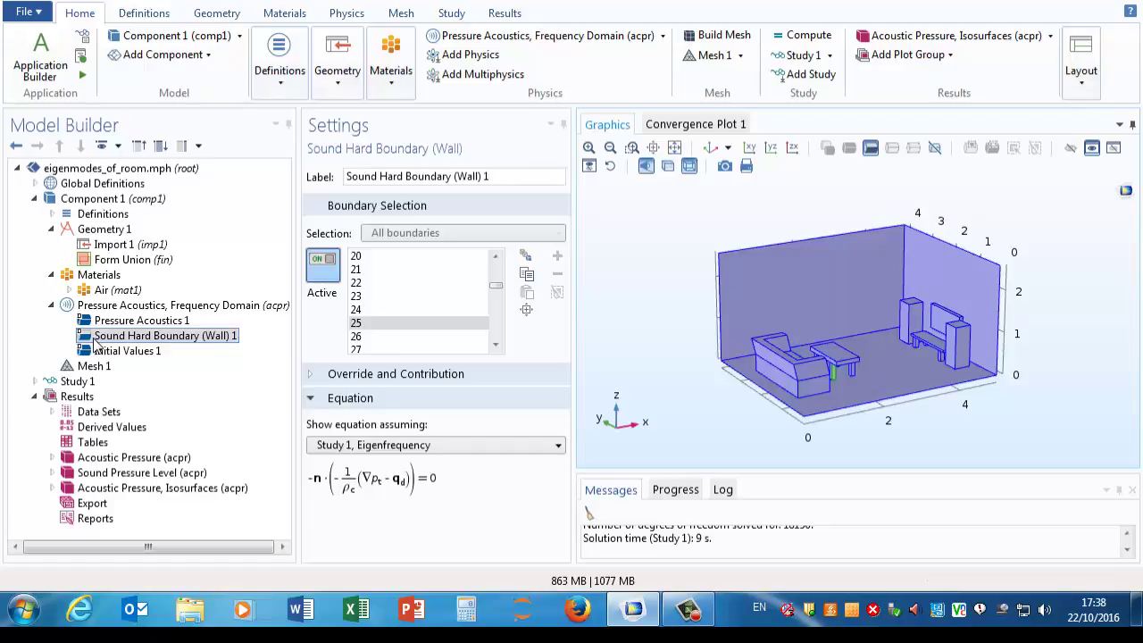
pyautogui.click(50, 306)
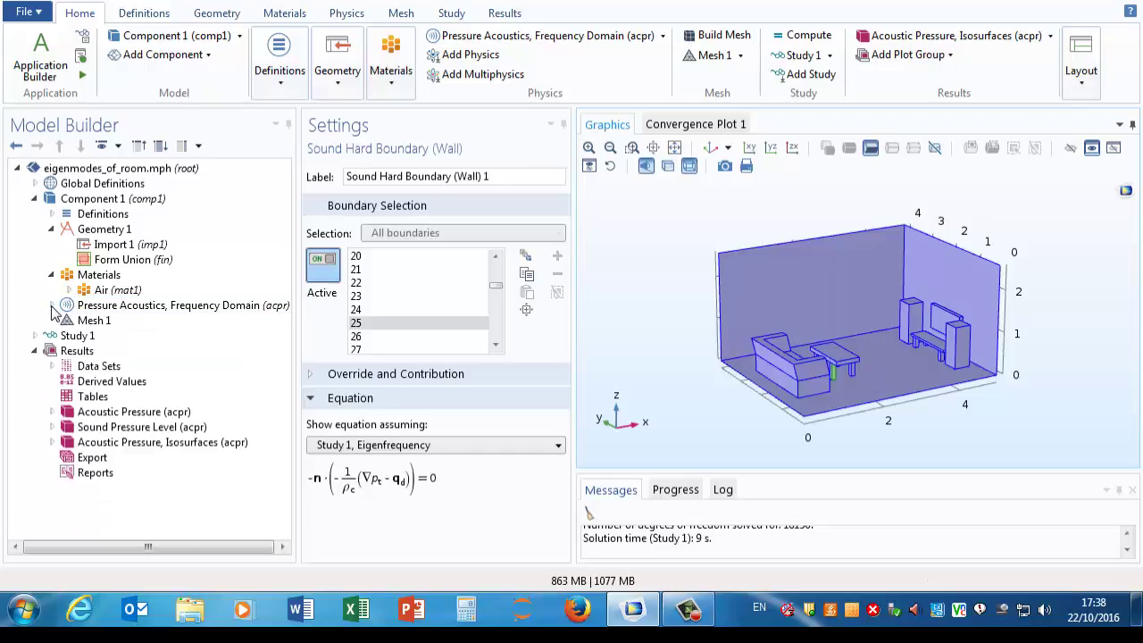
# Open Mesh 1 and review its sequence type options, keeping Physics-controlled mesh
pyautogui.click(84, 321)
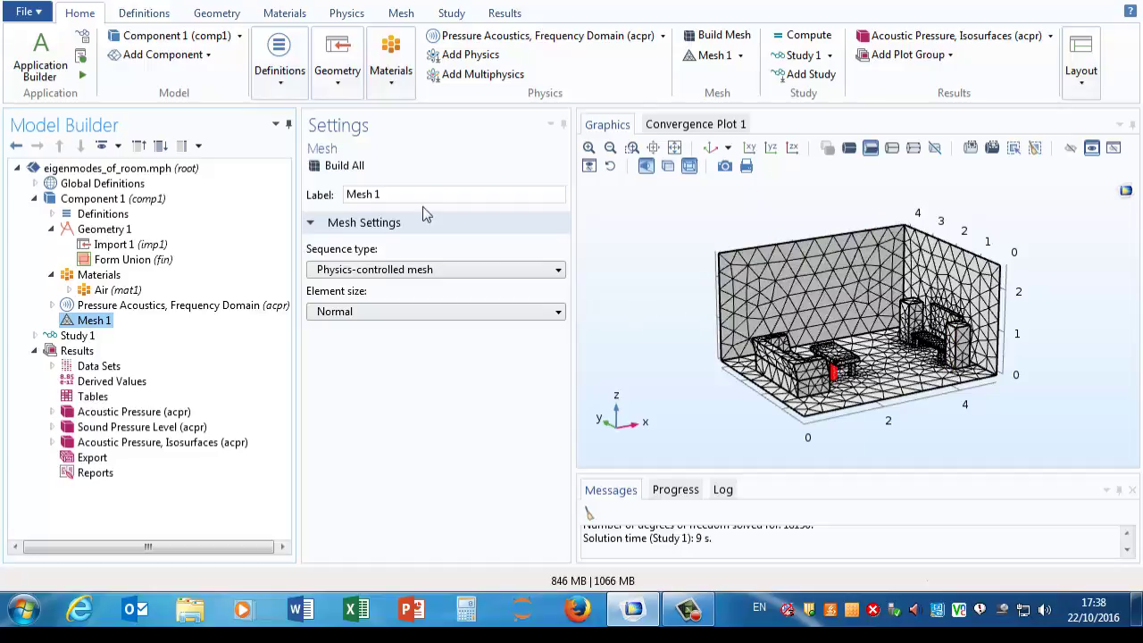
pyautogui.click(363, 272)
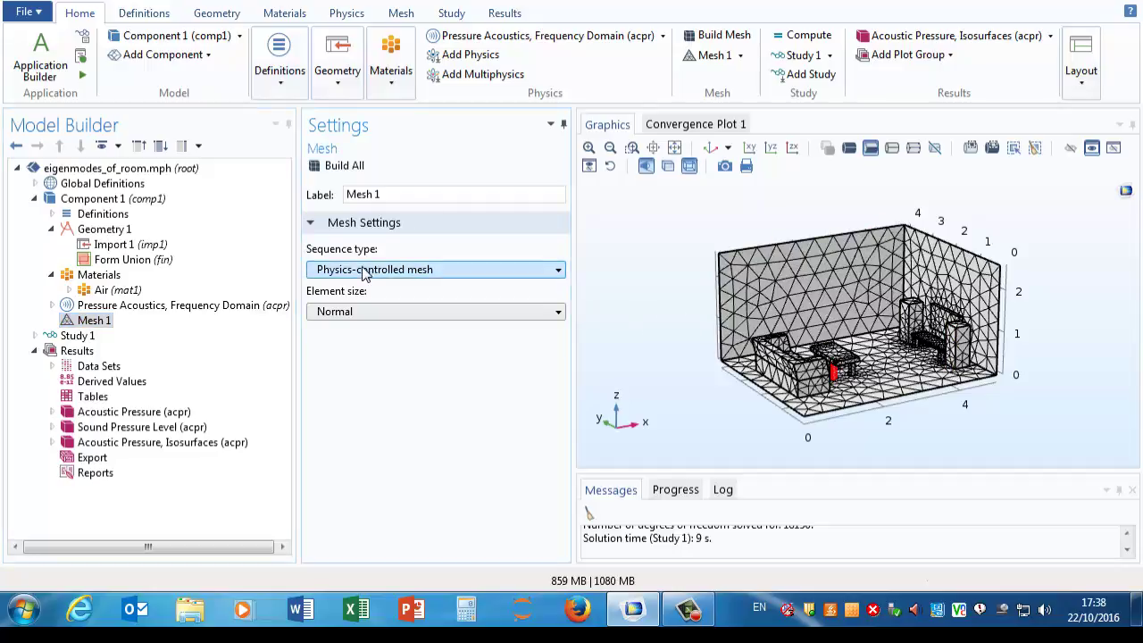
pyautogui.click(364, 273)
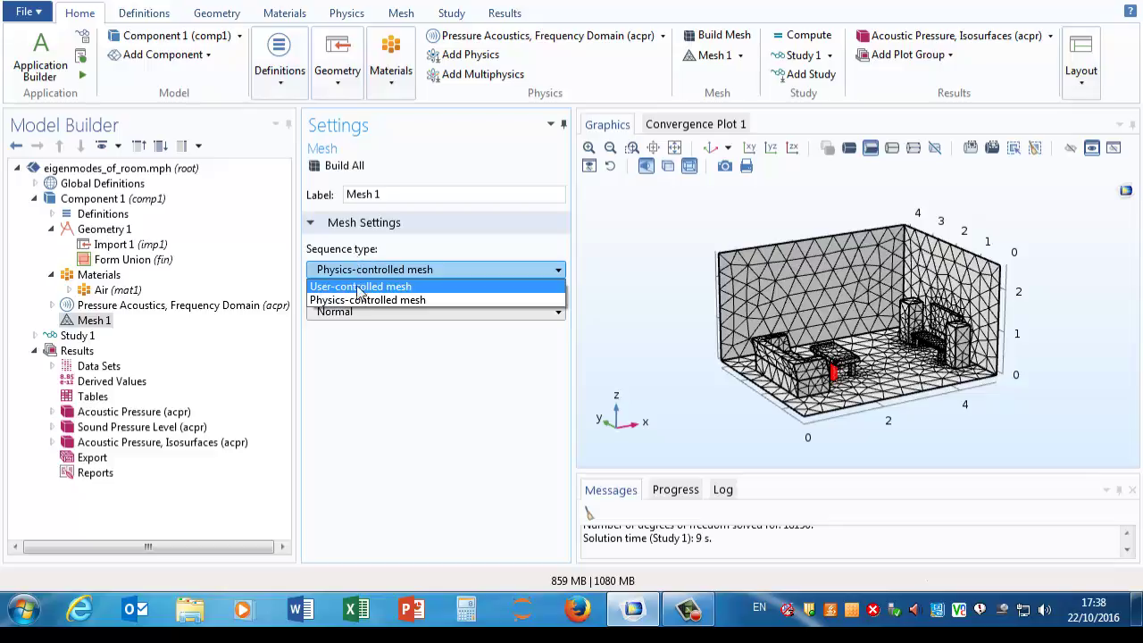
pyautogui.click(361, 299)
# Set the element size of Mesh 1 to Extra fine and build the mesh
pyautogui.click(394, 314)
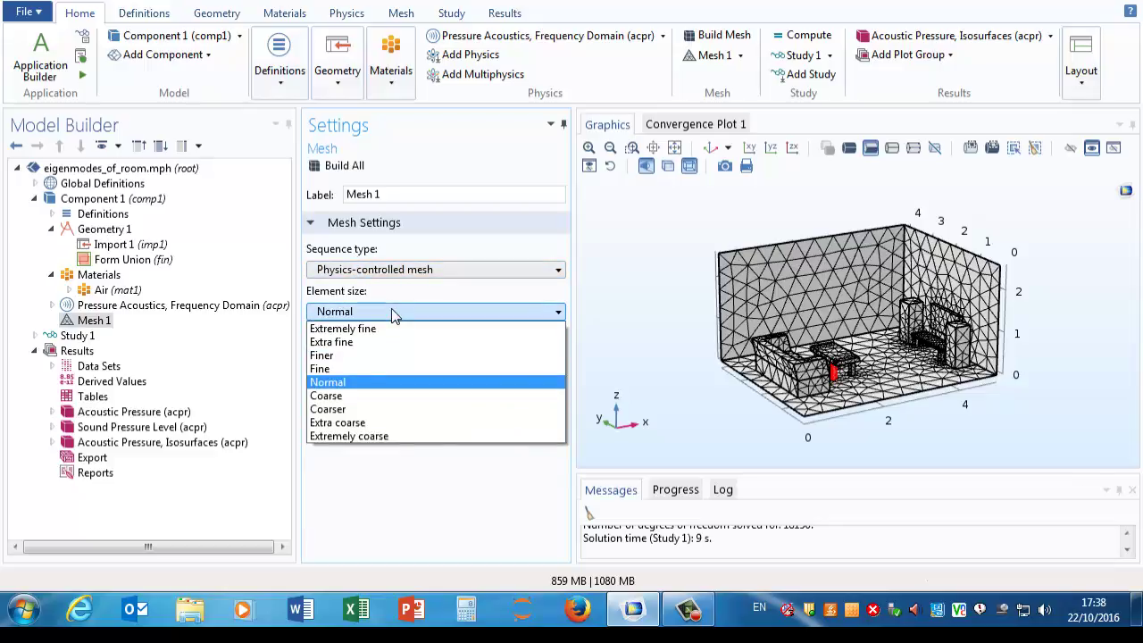
pyautogui.click(352, 343)
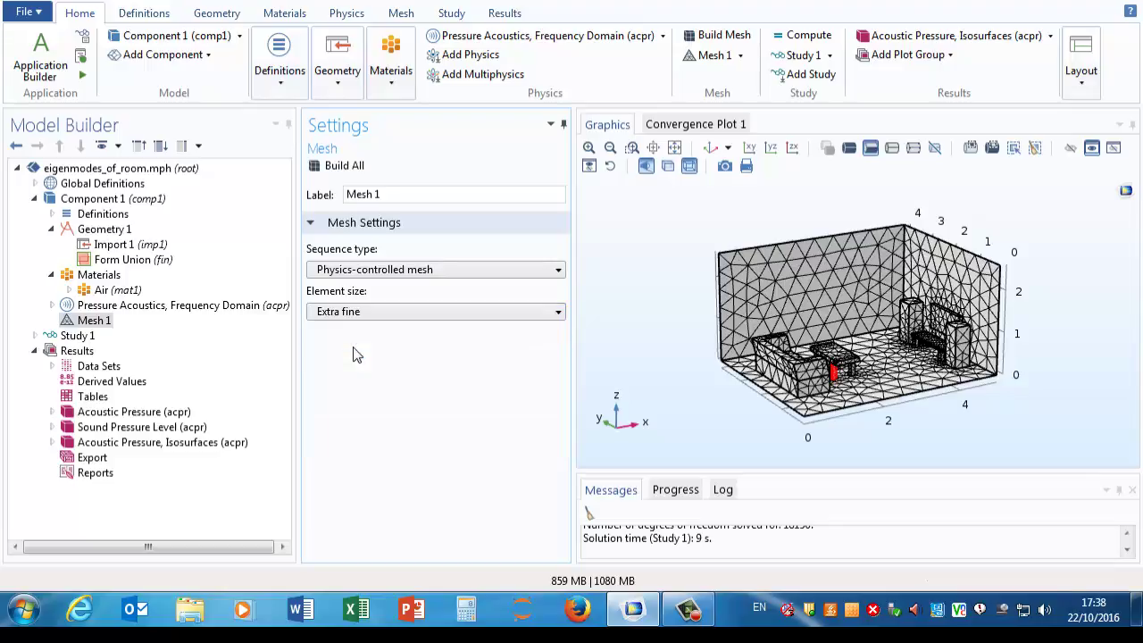
pyautogui.click(347, 166)
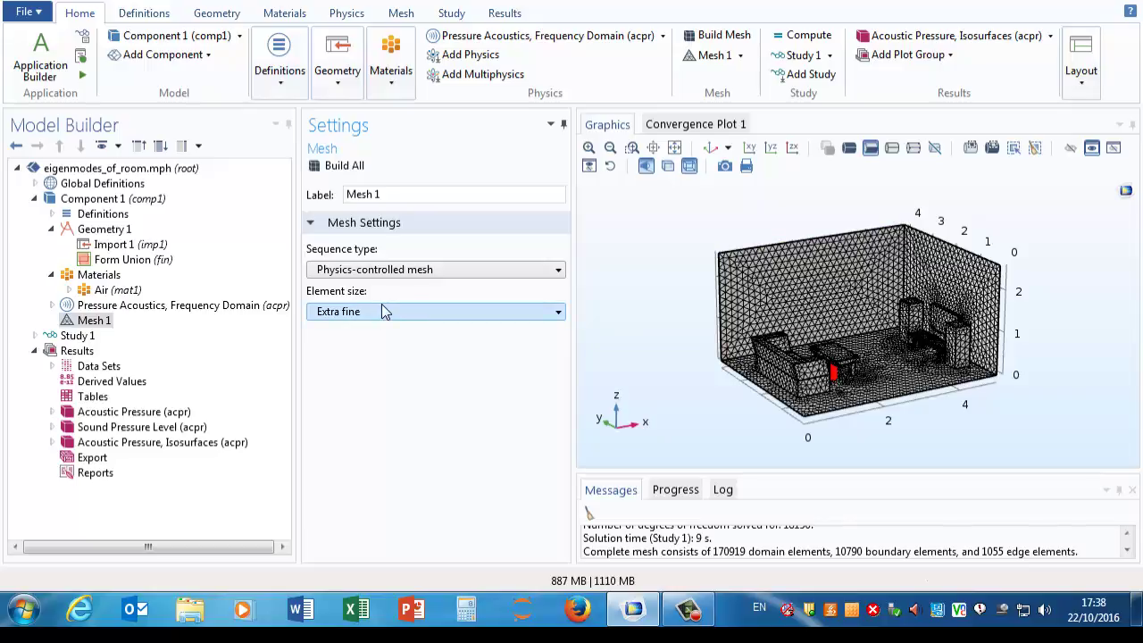
# Set the element size of Mesh 1 to Normal and rebuild the mesh
pyautogui.click(348, 311)
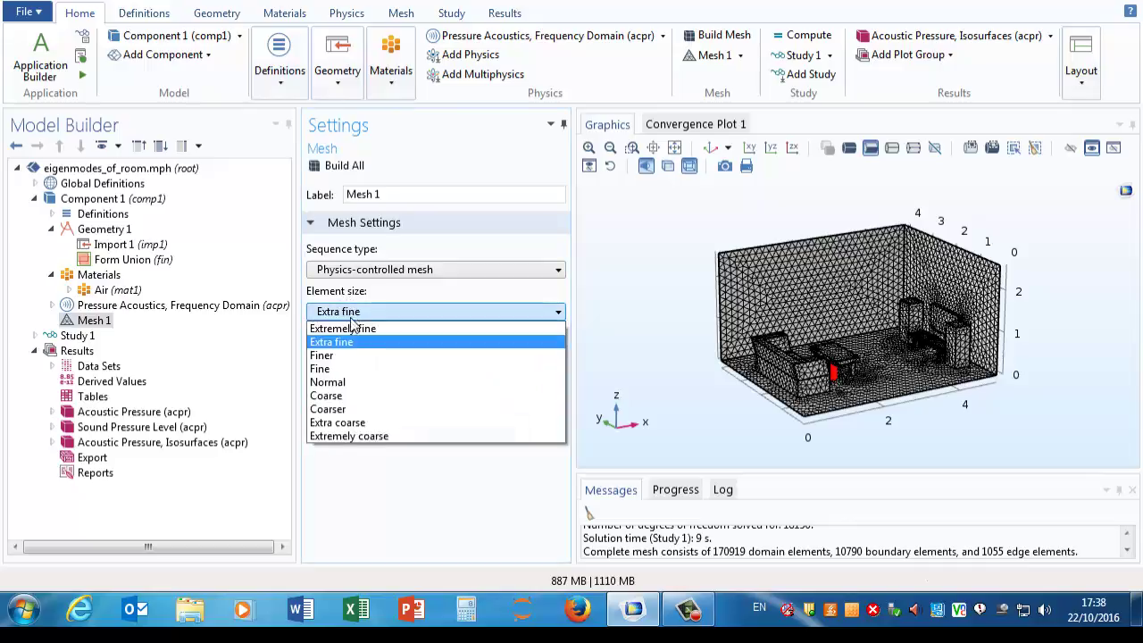
pyautogui.click(353, 382)
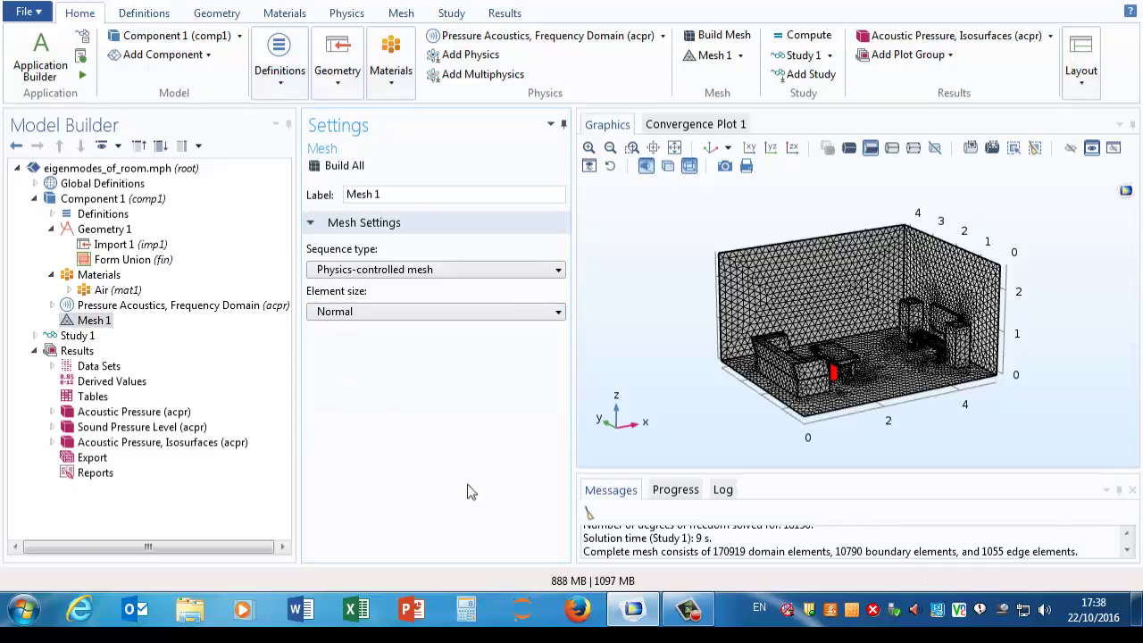
pyautogui.click(322, 167)
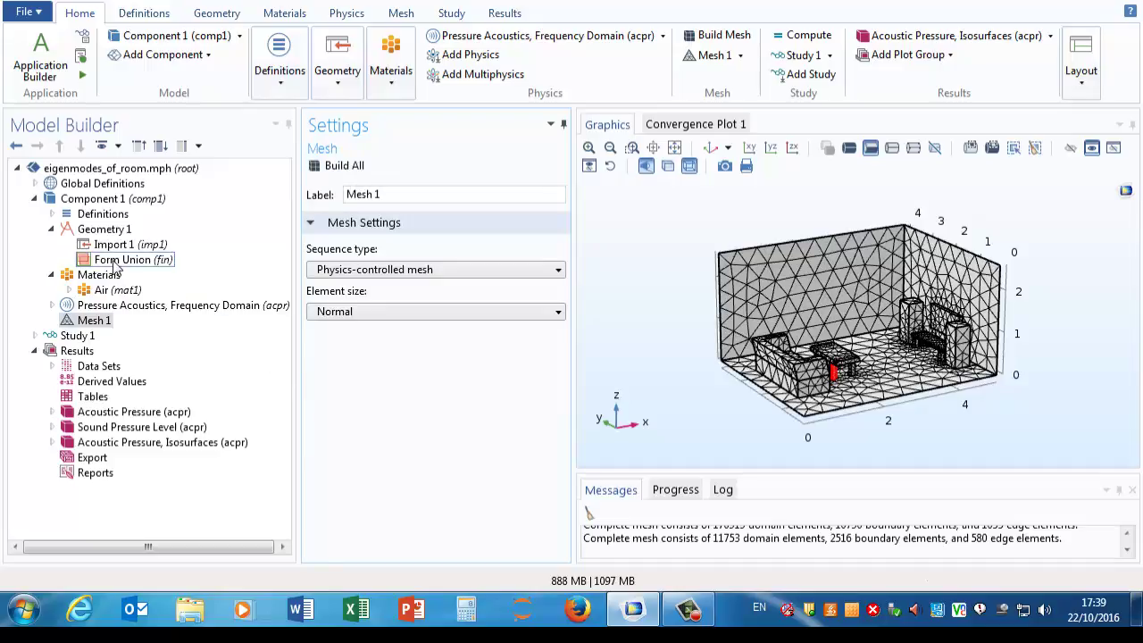
# Collapse Component 1, expand Study 1 and review the settings of Step 1: Eigenfrequency in a widened settings area
pyautogui.click(34, 200)
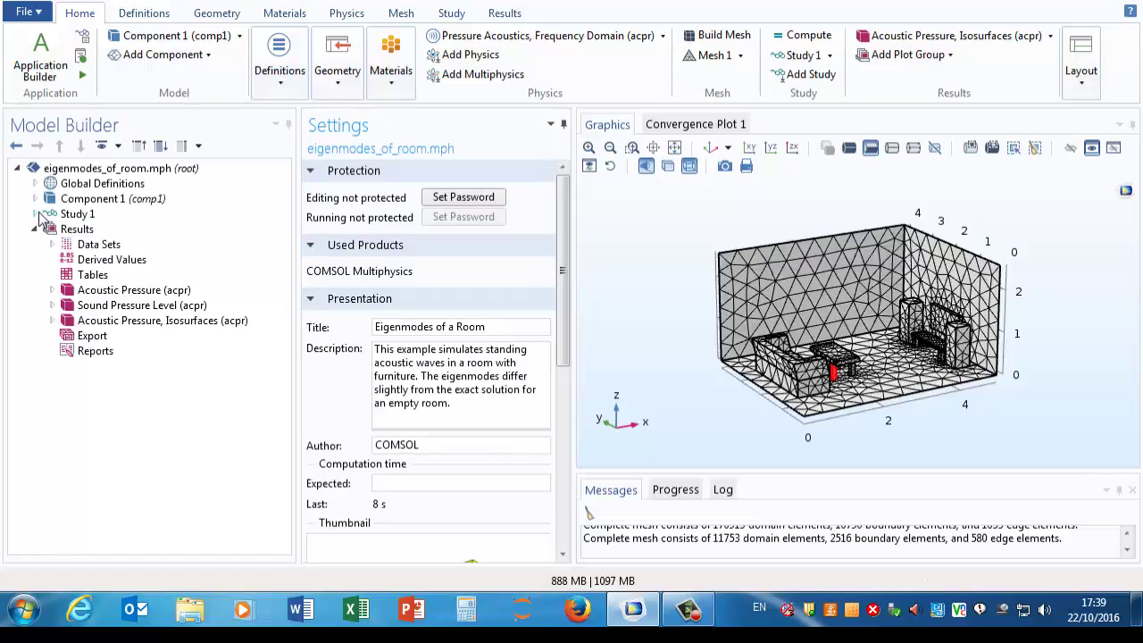
pyautogui.click(34, 214)
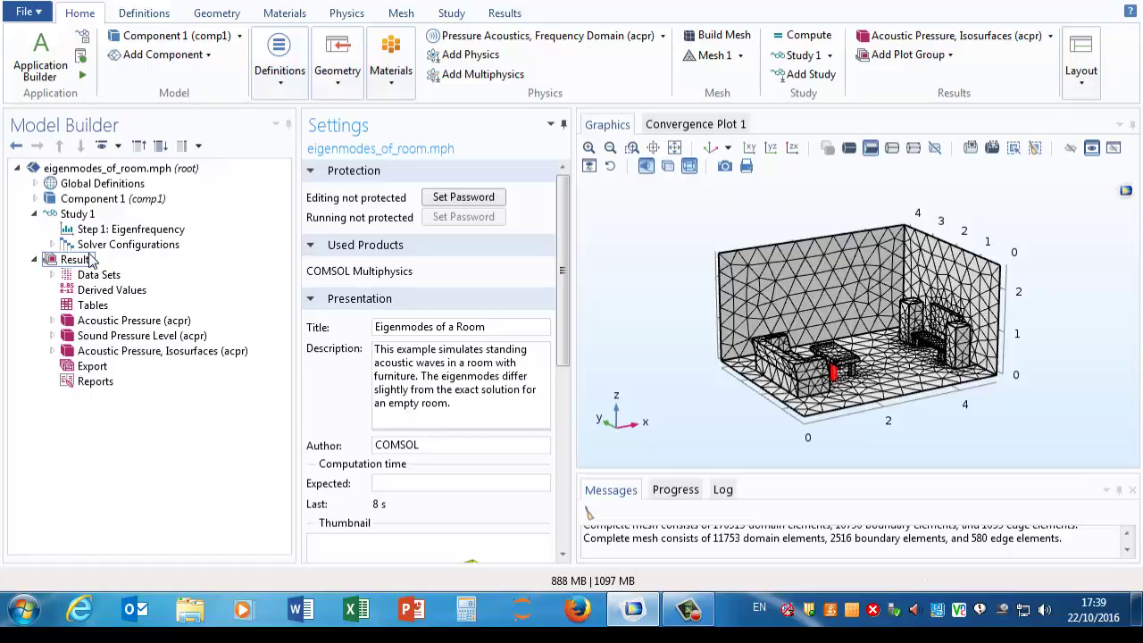
pyautogui.click(161, 230)
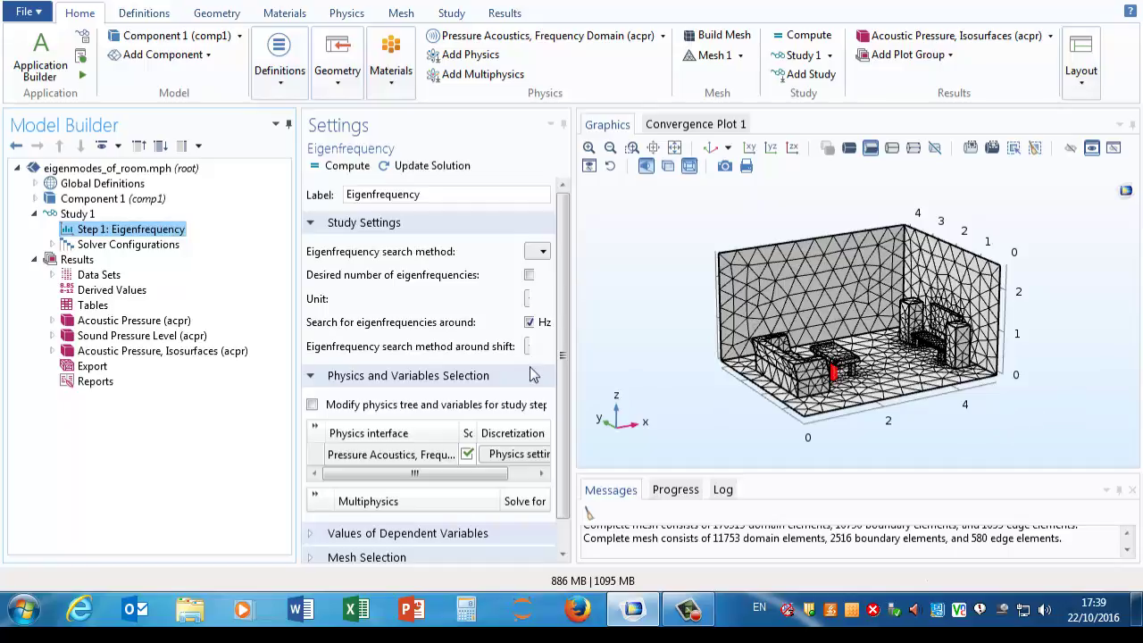
pyautogui.moveTo(575, 366); pyautogui.dragTo(596, 367)
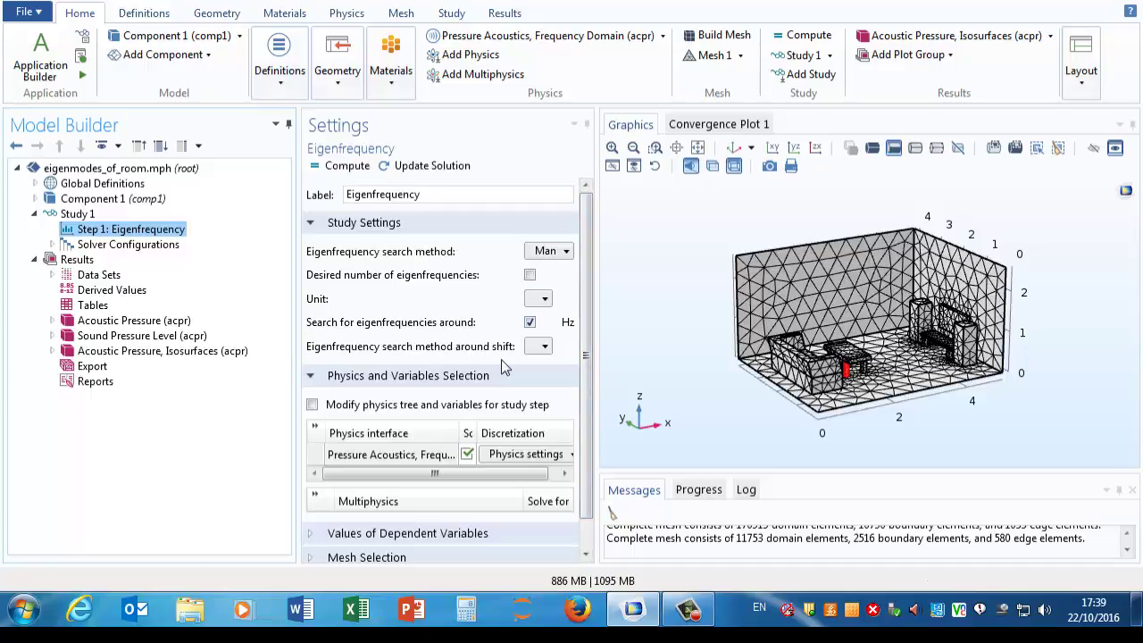
pyautogui.moveTo(597, 408); pyautogui.dragTo(676, 377)
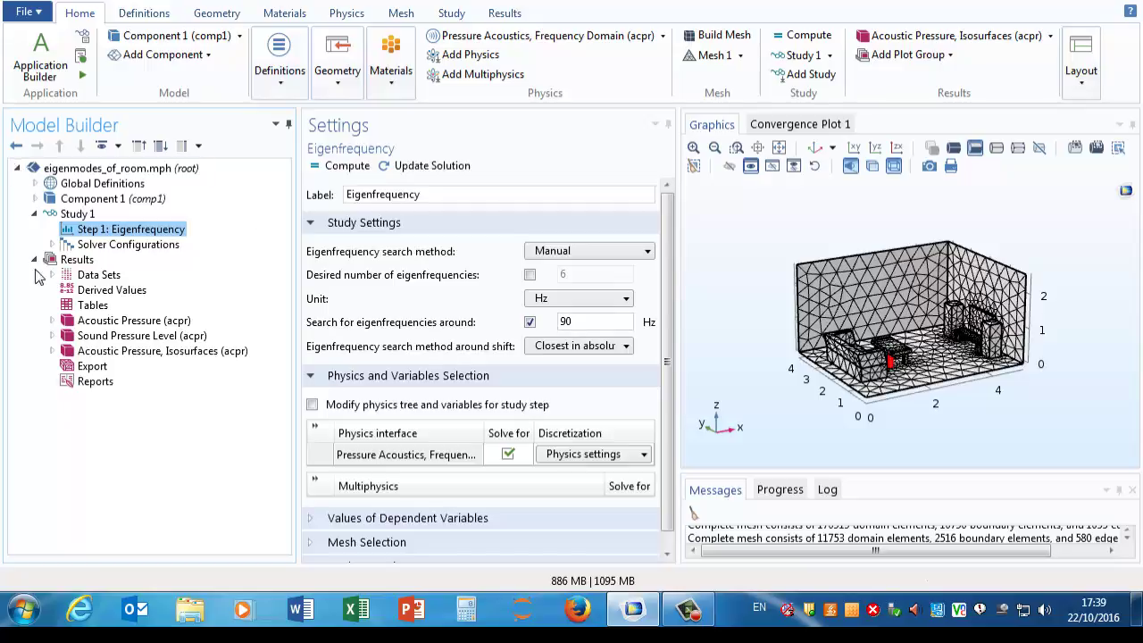
# Expand and display the Acoustic Pressure (acpr) plot group and review its list of available eigenfrequencies
pyautogui.click(52, 321)
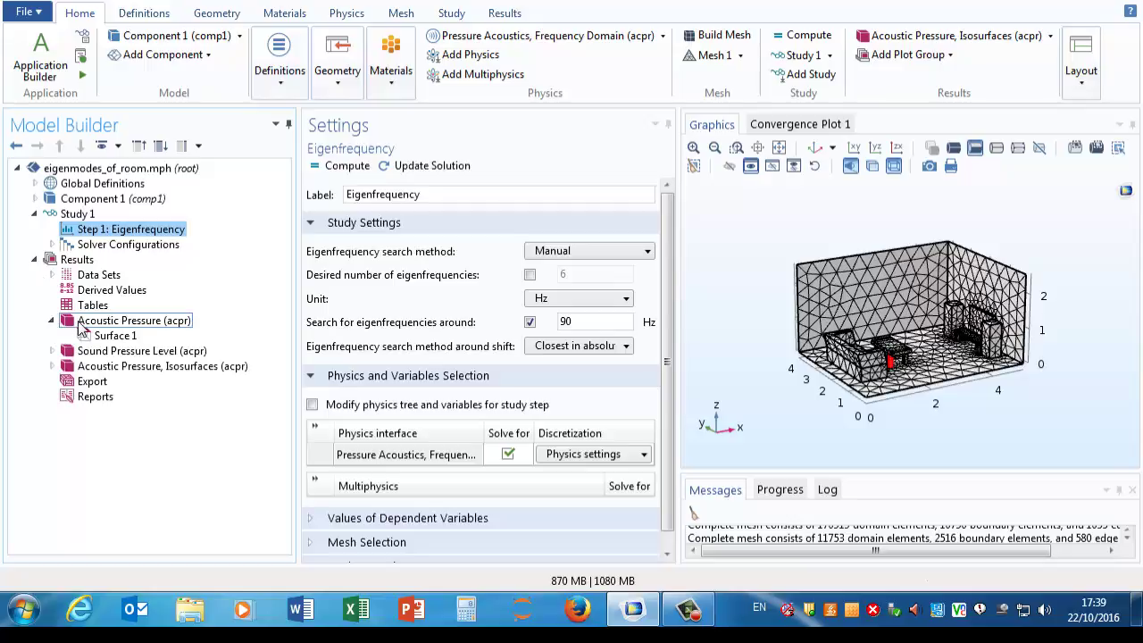
pyautogui.click(98, 319)
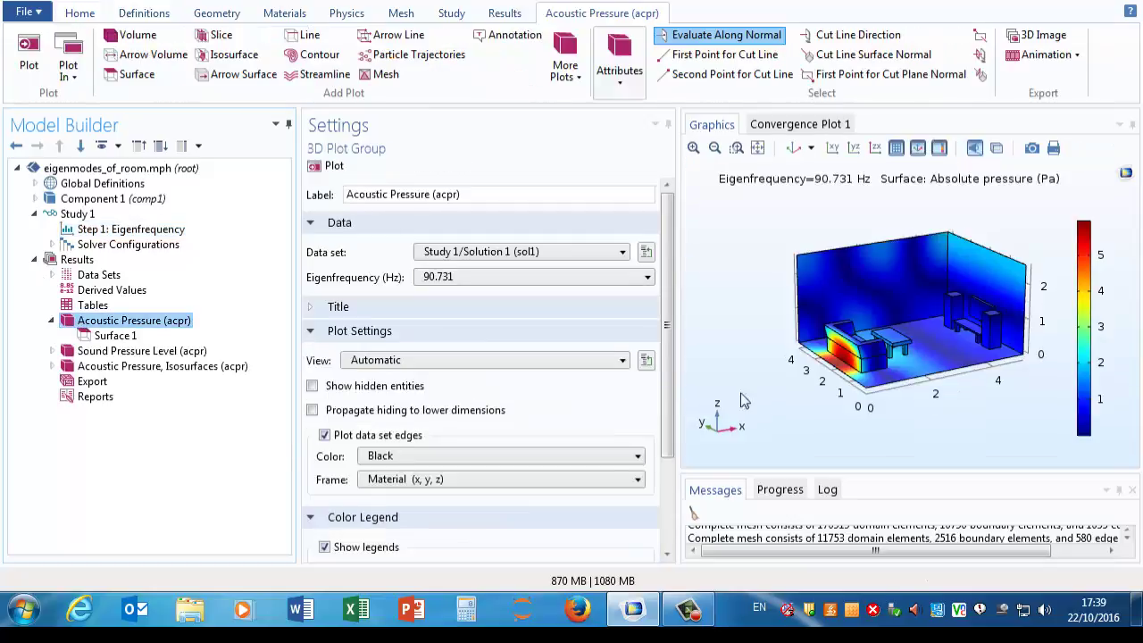
pyautogui.click(475, 278)
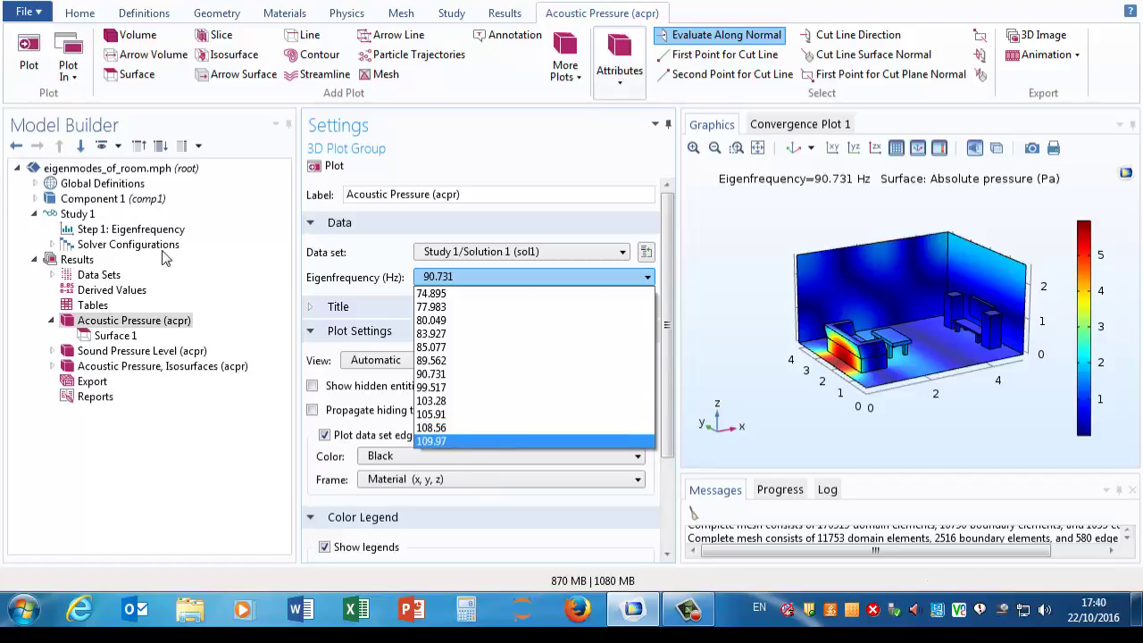
pyautogui.click(153, 231)
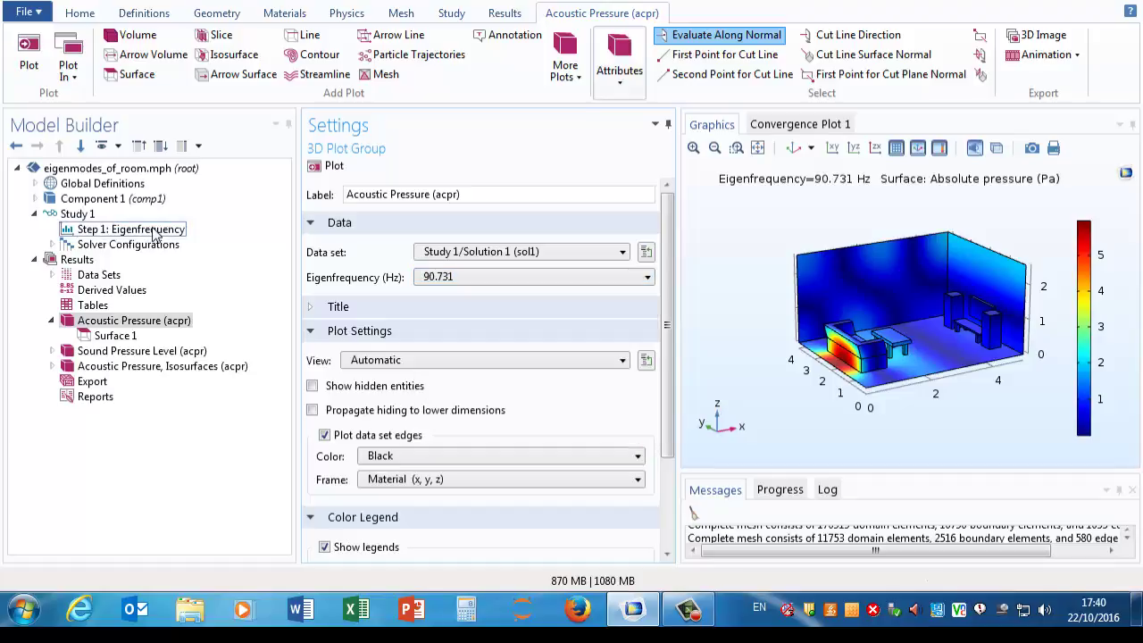
pyautogui.click(132, 321)
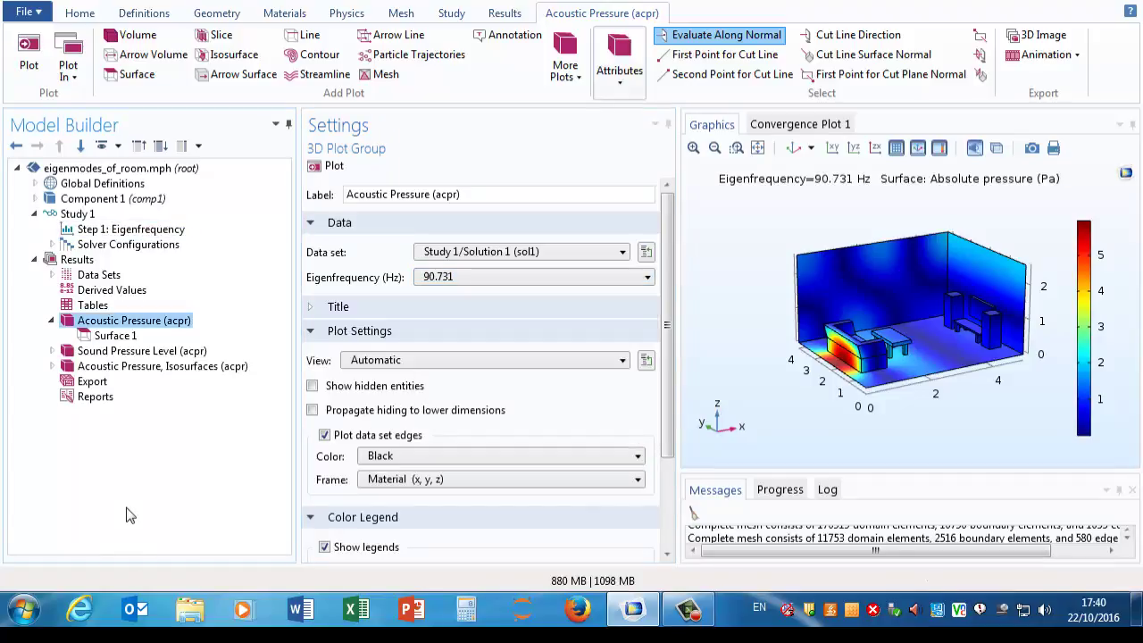